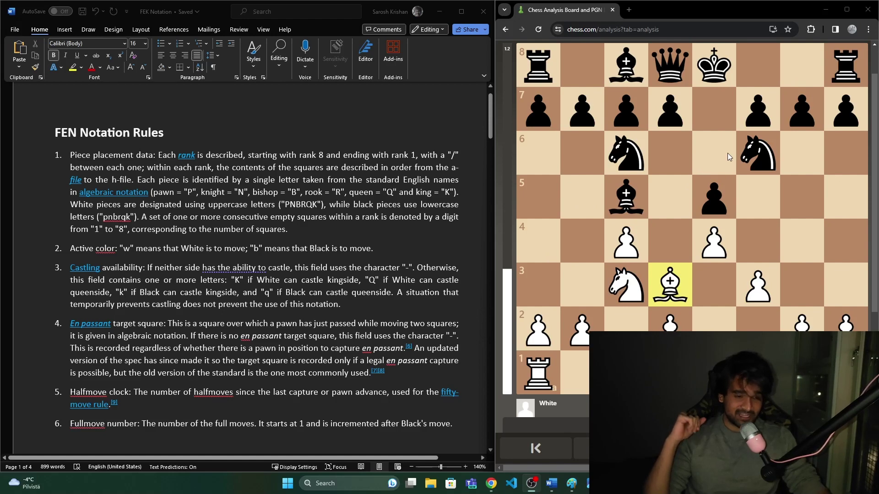
Scroll to the FEN Example and briefly select its example string to review it.
scroll(41, 326, "down", 5)
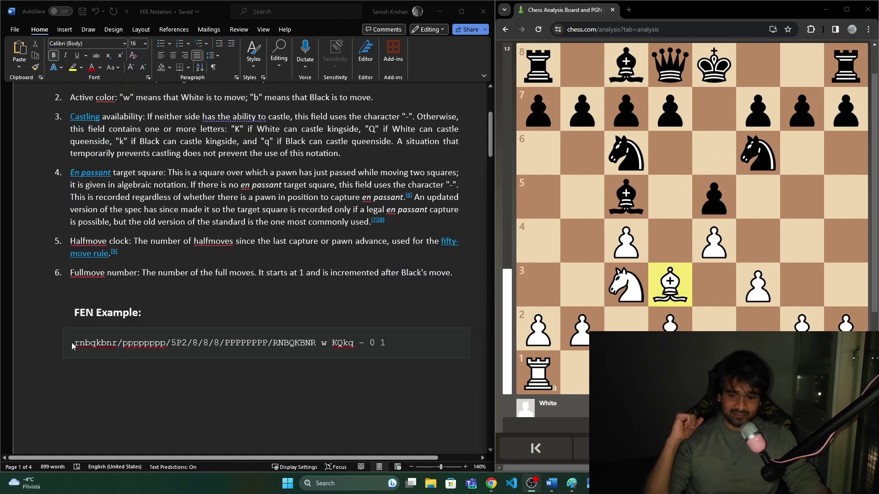
left_click(135, 344)
mouse_move(388, 341)
left_mouse_down()
mouse_move(84, 352)
mouse_move(78, 343)
mouse_move(392, 343)
left_mouse_up()
left_click(159, 304)
left_click(362, 322)
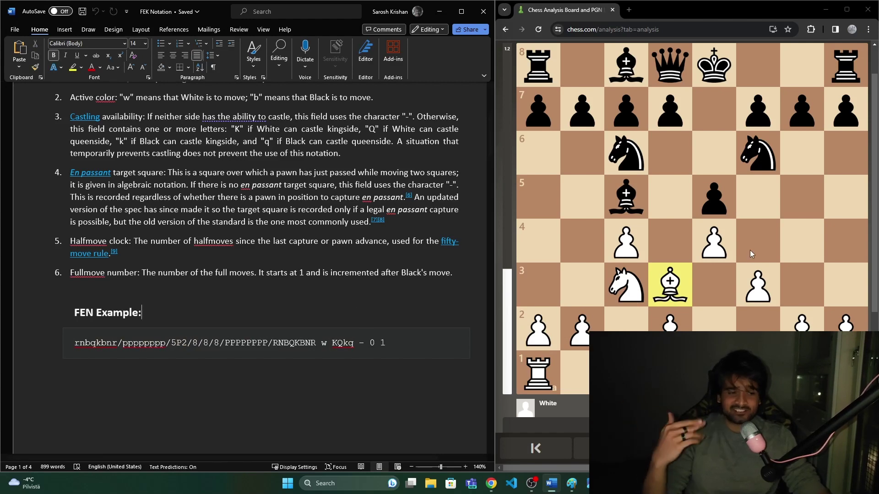
scroll(345, 283, "up", 5)
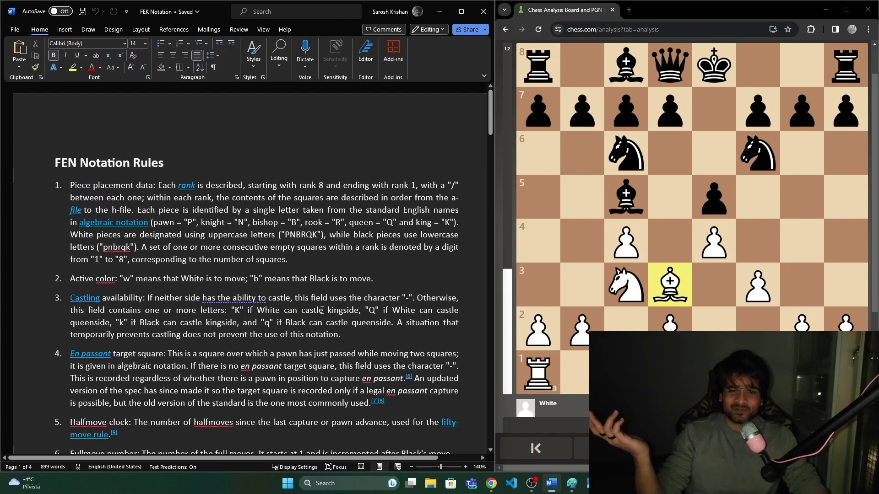
scroll(254, 278, "down", 3)
scroll(255, 278, "up", 3)
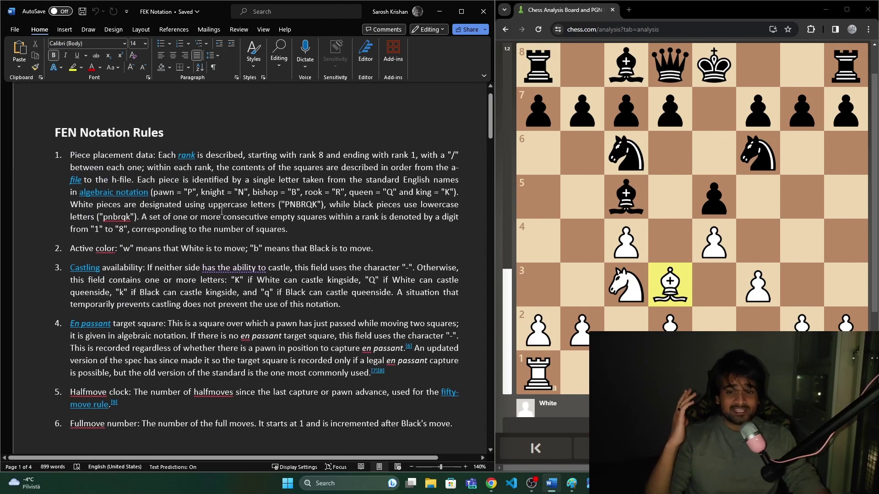
scroll(241, 226, "down", 3)
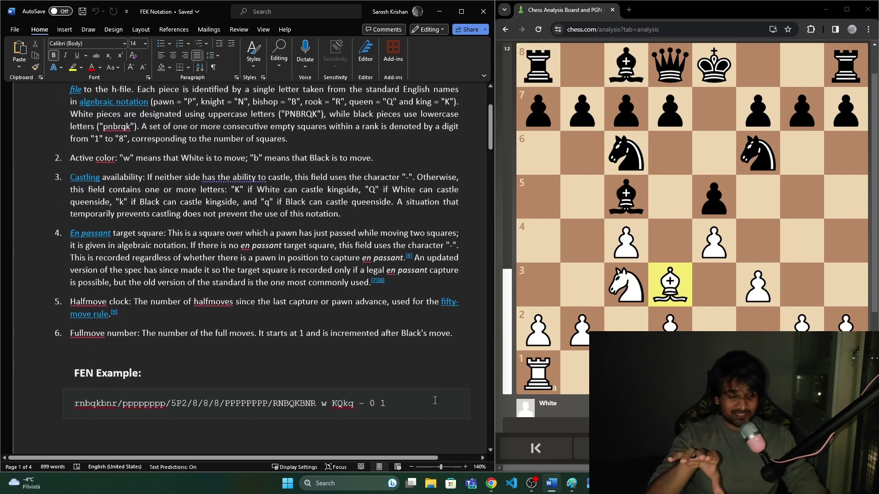
Show the Catan board image beside Word and scroll to the Board Placement Rules.
mouse_move(590, 483)
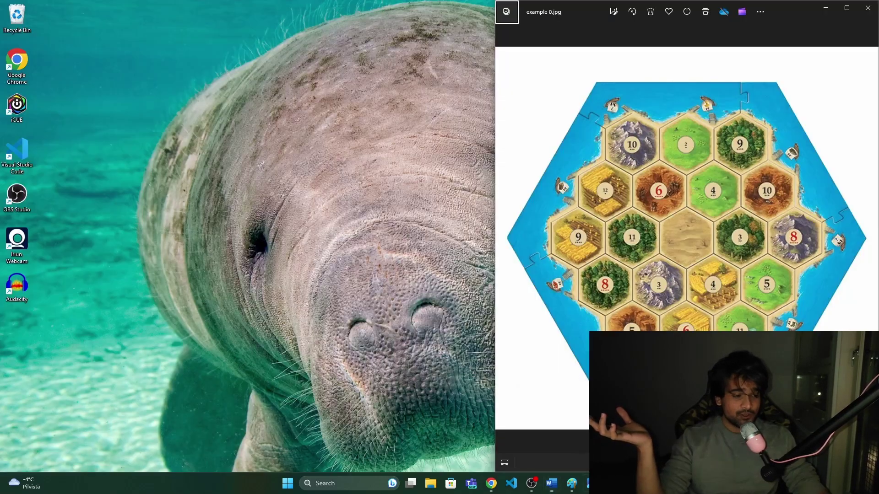
left_click(577, 431)
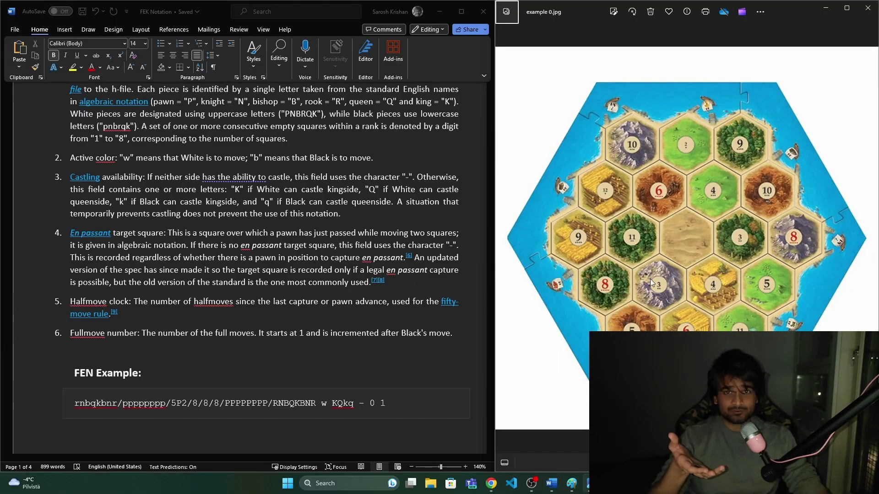
scroll(105, 323, "down", 12)
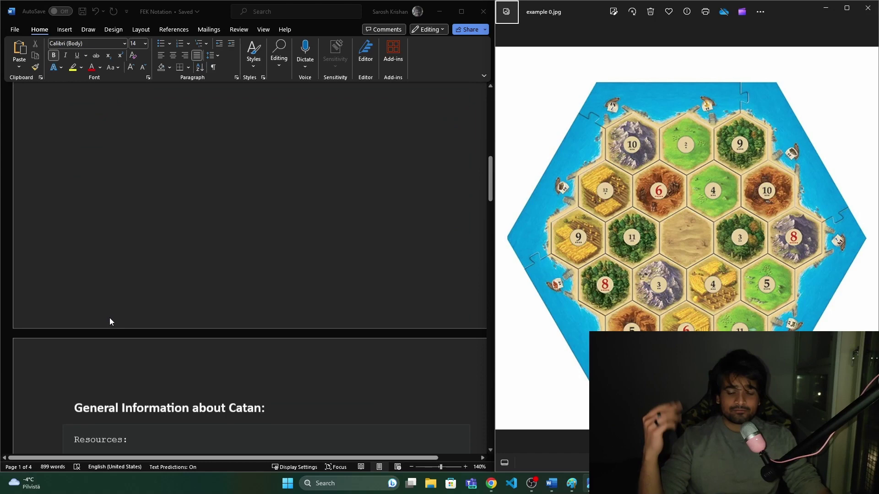
scroll(112, 314, "up", 1)
scroll(122, 320, "down", 2)
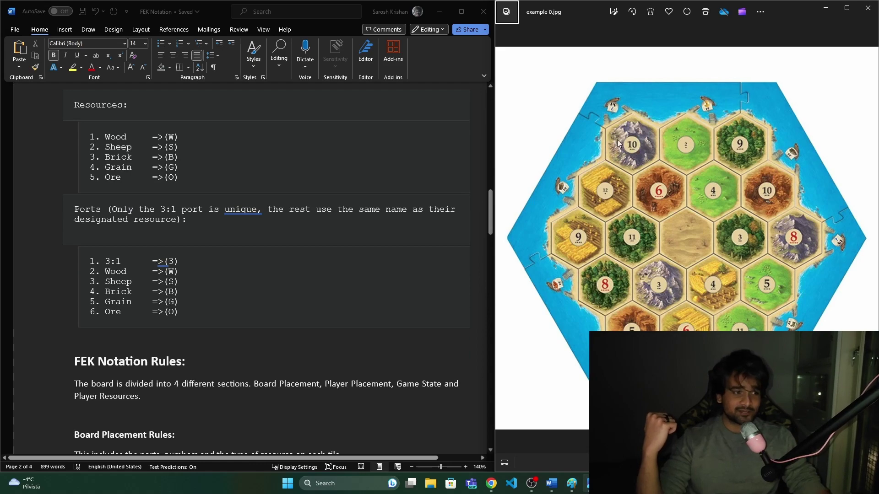
scroll(152, 300, "down", 4)
scroll(161, 298, "down", 10)
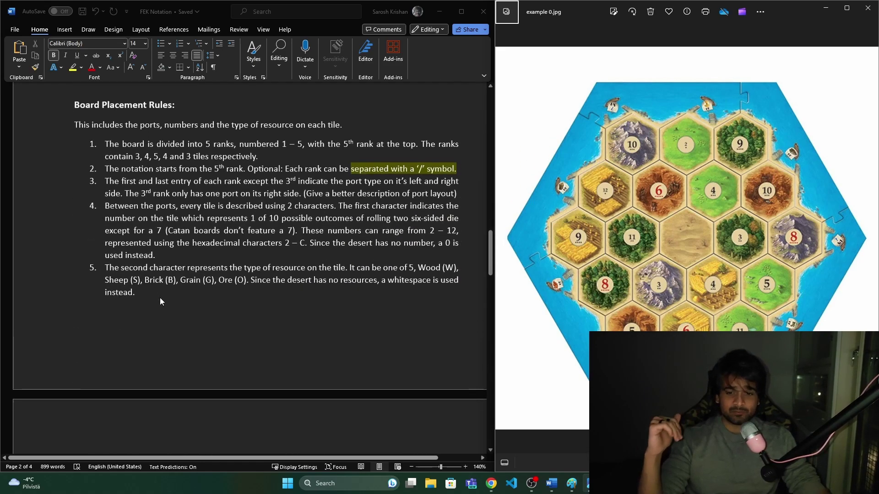
scroll(146, 295, "up", 3)
scroll(146, 295, "up", 7)
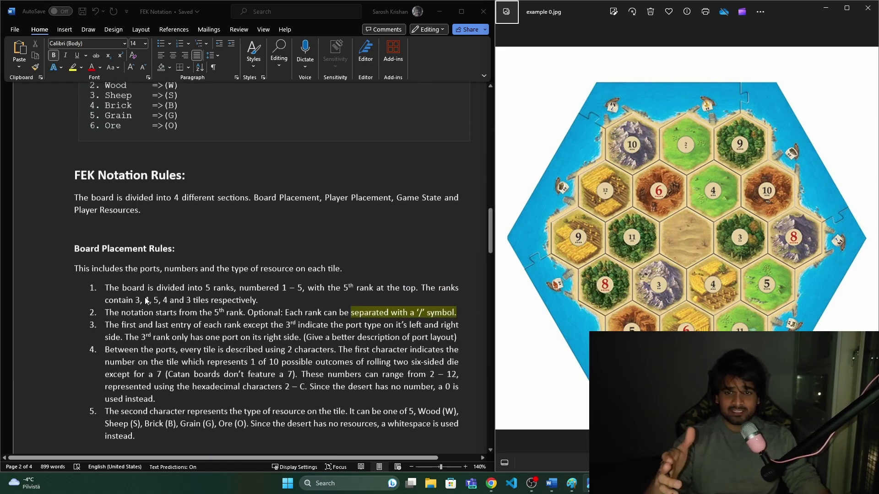
scroll(145, 296, "down", 1)
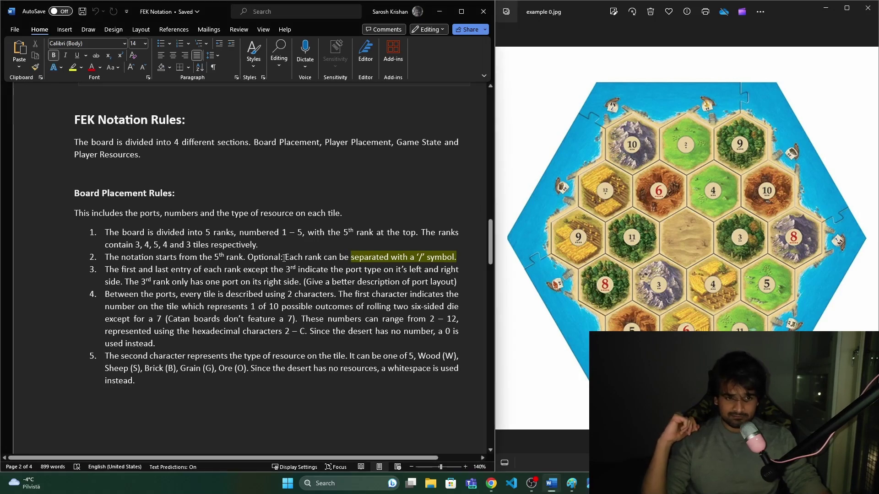
Highlight rule 2's optional separator sentence, then scroll on to the Player Placement Rules.
left_click_drag(256, 257, 457, 257)
left_click(346, 267)
scroll(345, 263, "down", 10)
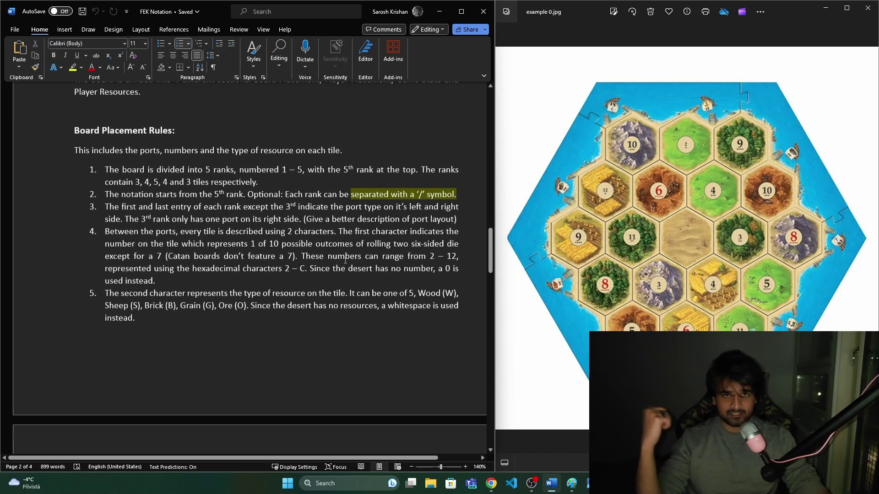
scroll(345, 255, "down", 3)
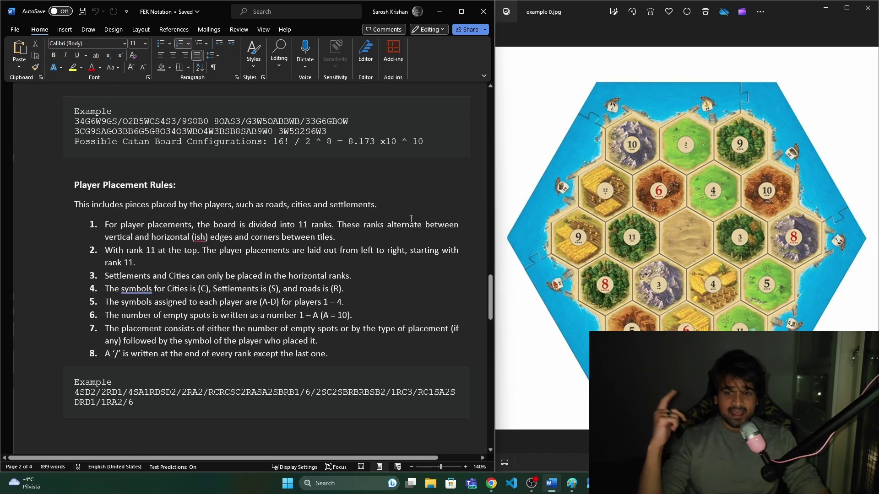
Bring the Catan board forward in Paint and try pen strokes around the top rank, undoing one.
mouse_move(590, 483)
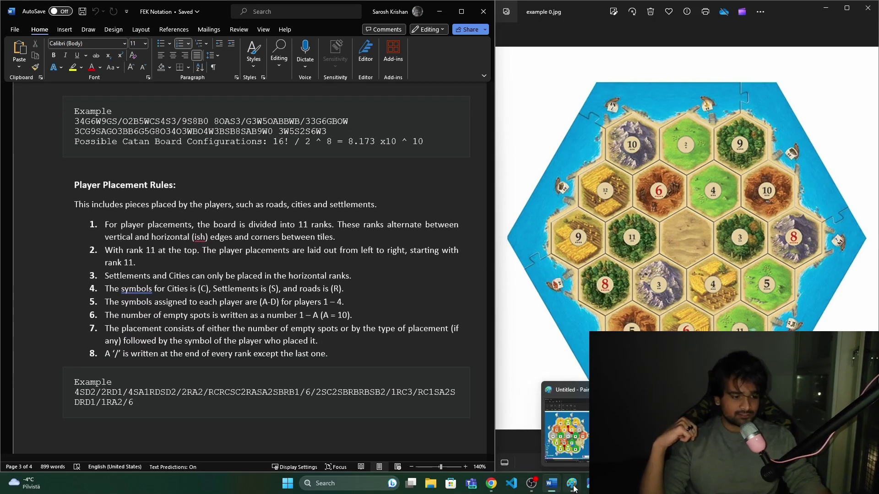
left_click(567, 430)
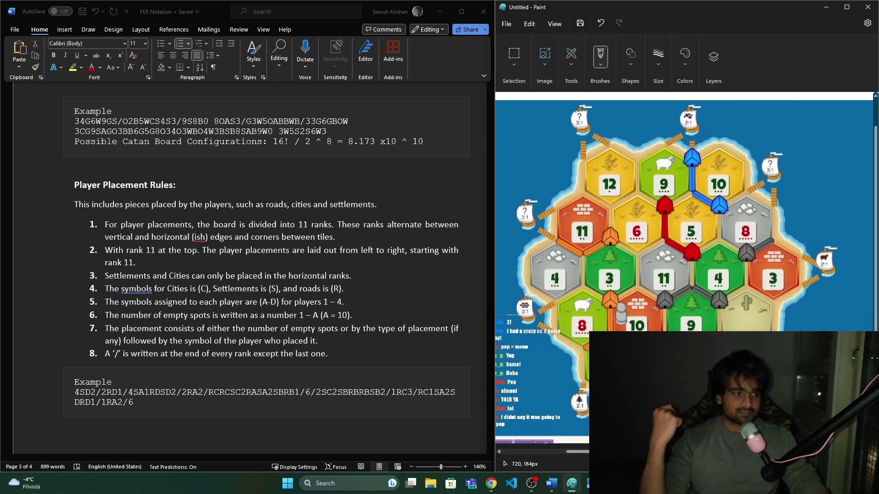
left_click_drag(586, 158, 745, 159)
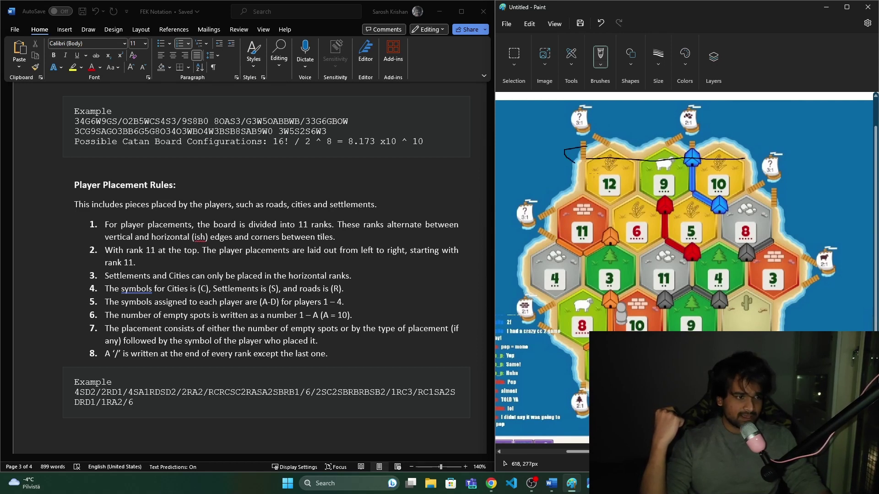
mouse_move(574, 163)
left_mouse_down()
mouse_move(683, 174)
mouse_move(743, 161)
mouse_move(590, 145)
left_mouse_up()
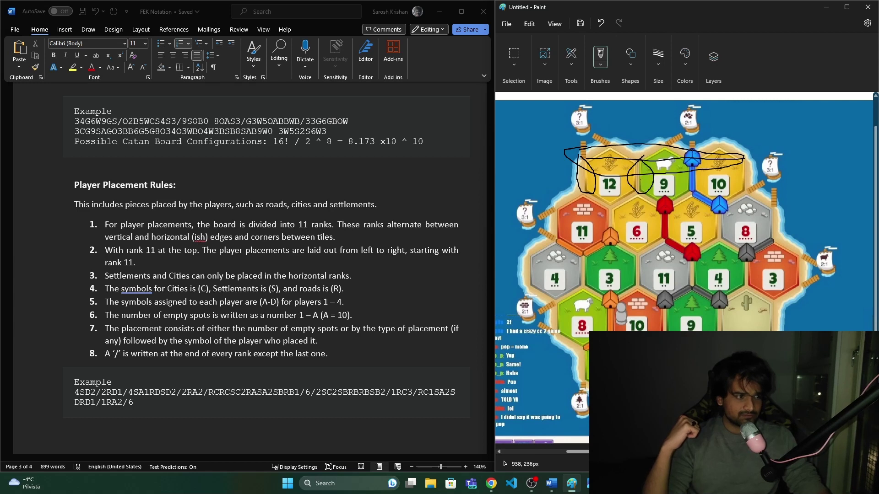
left_click_drag(684, 154, 709, 195)
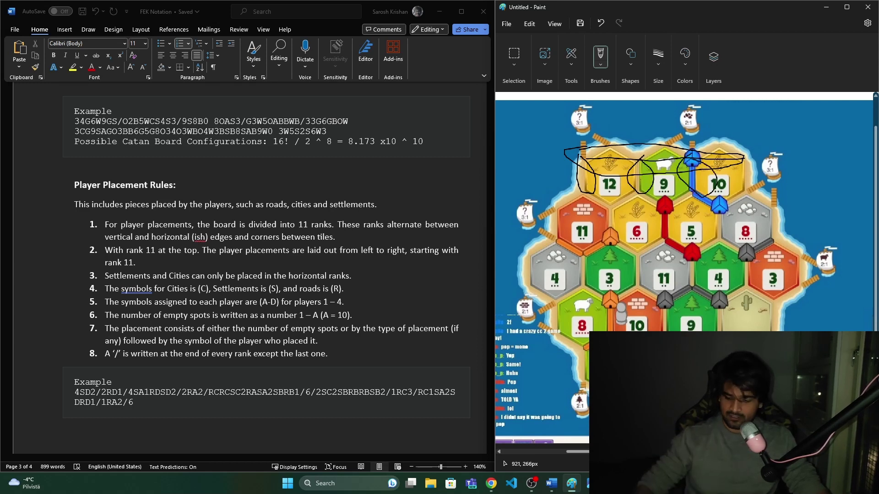
key("ctrl+z")
key("ctrl+z")
key("ctrl+z")
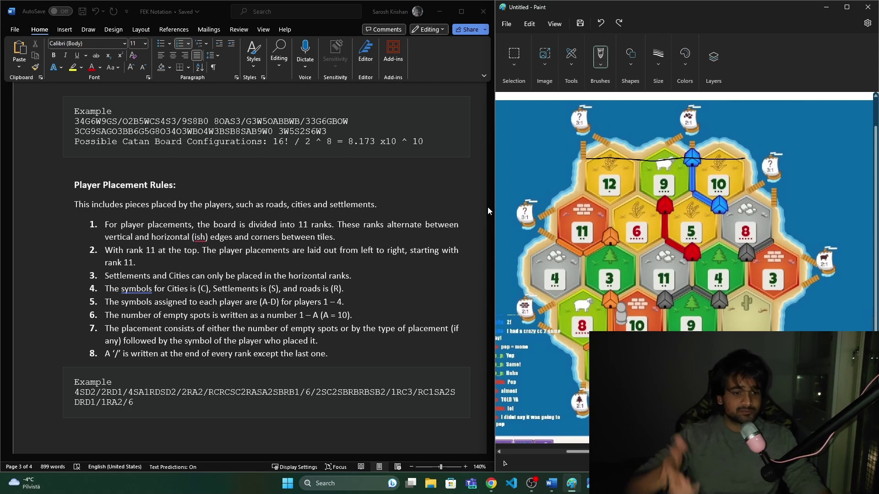
Circle and line the top row of tiles, then undo all those marks.
mouse_move(572, 157)
left_mouse_down()
mouse_move(765, 166)
mouse_move(691, 145)
mouse_move(580, 147)
mouse_move(566, 183)
mouse_move(592, 158)
mouse_move(652, 177)
mouse_move(677, 163)
mouse_move(707, 198)
left_mouse_up()
left_click_drag(554, 173, 762, 174)
key("ctrl+z")
key("ctrl+z")
key("ctrl+z")
key("ctrl+z")
key("ctrl+z")
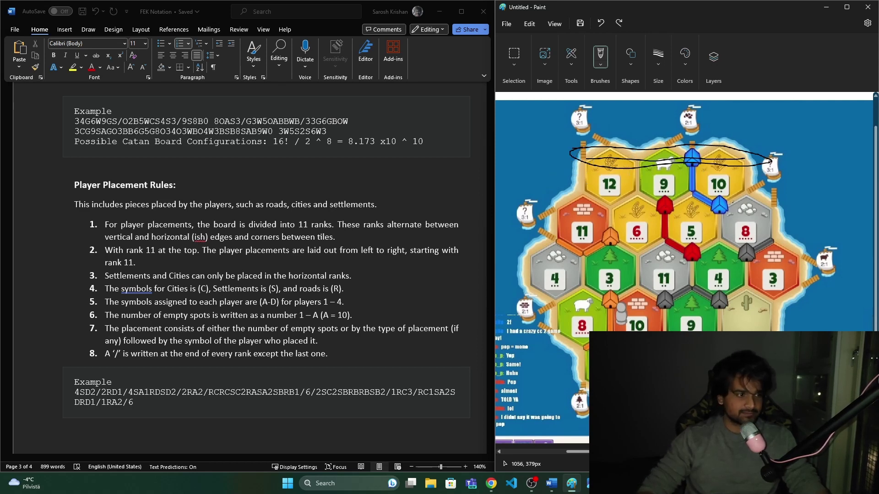
key("ctrl+z")
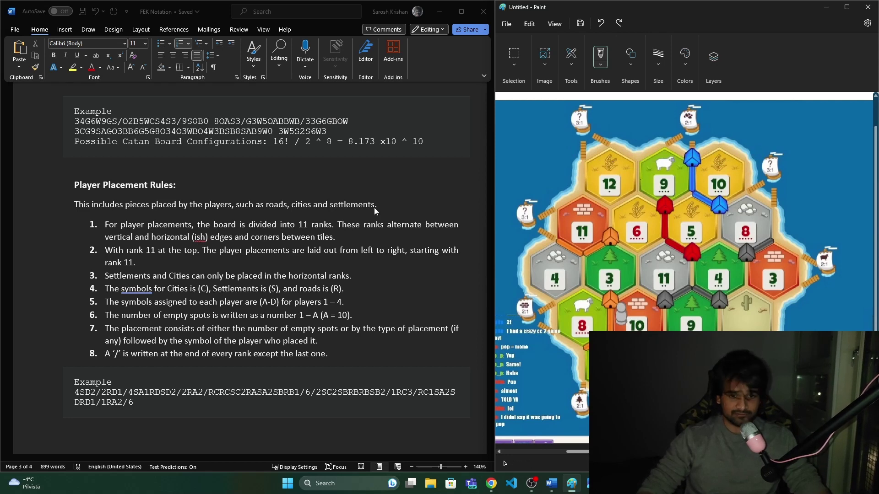
left_click(172, 248)
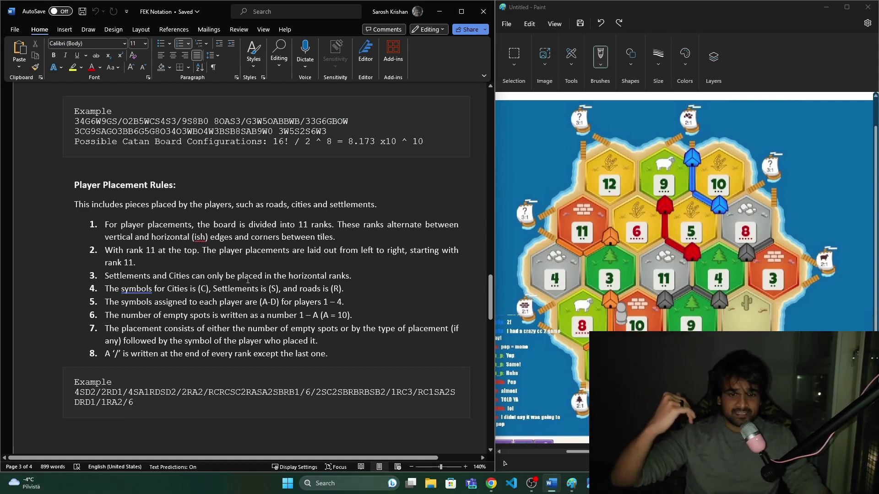
Draw a thin black line along the top edge of the board's top row, undoing stray loops.
left_click(636, 165)
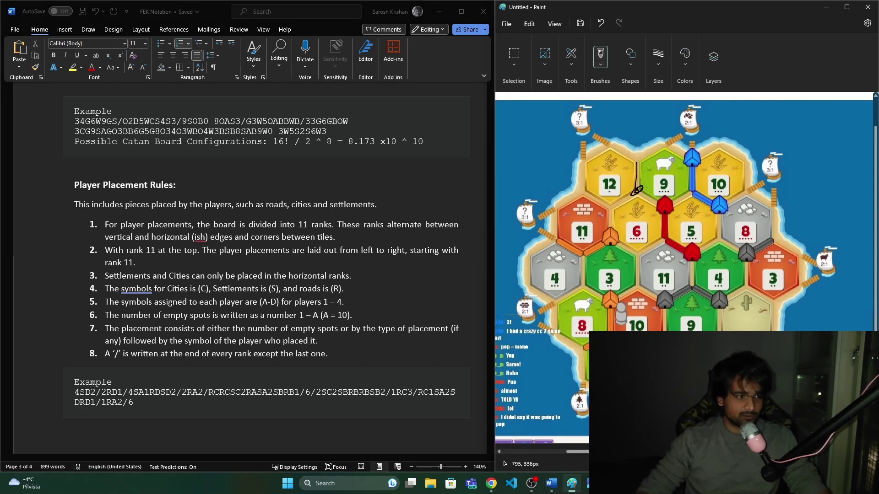
left_click_drag(636, 162, 631, 159)
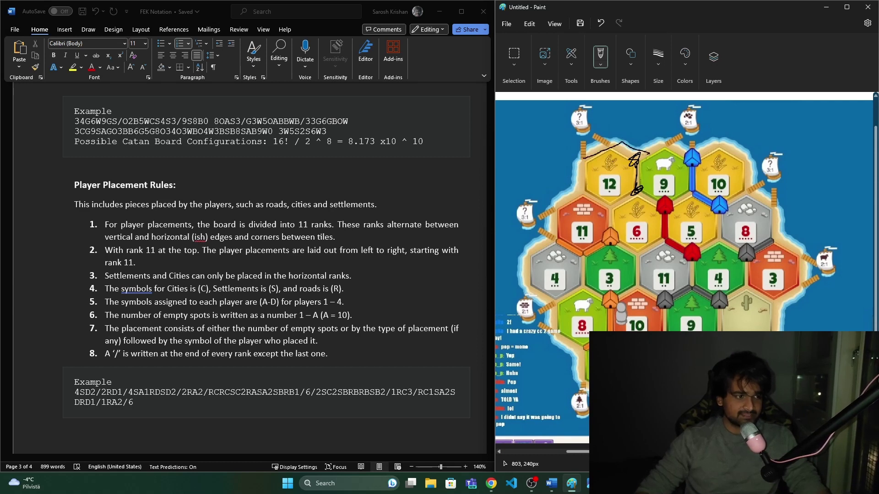
left_click_drag(663, 146, 745, 158)
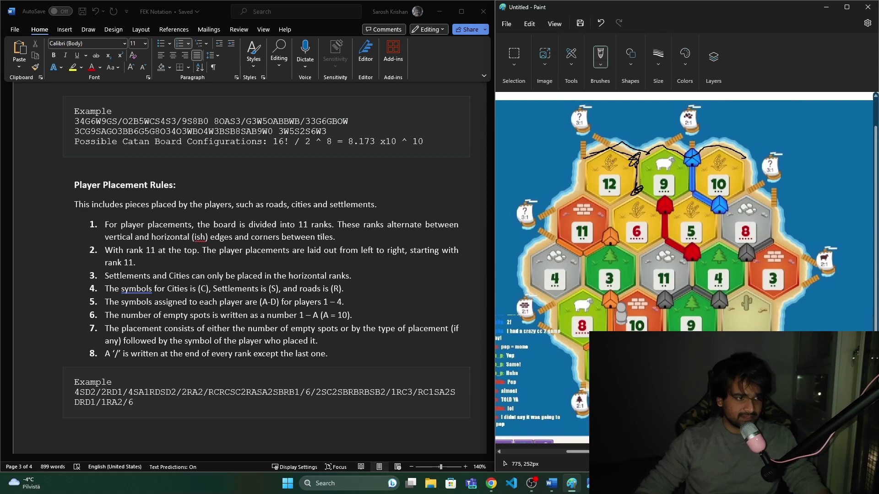
left_click_drag(611, 151, 614, 150)
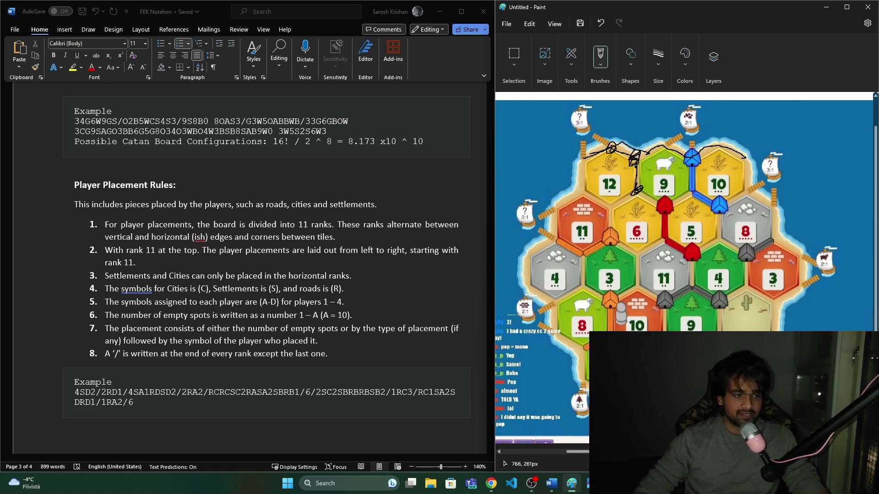
key("ctrl+z")
key("ctrl+z")
key("ctrl+z")
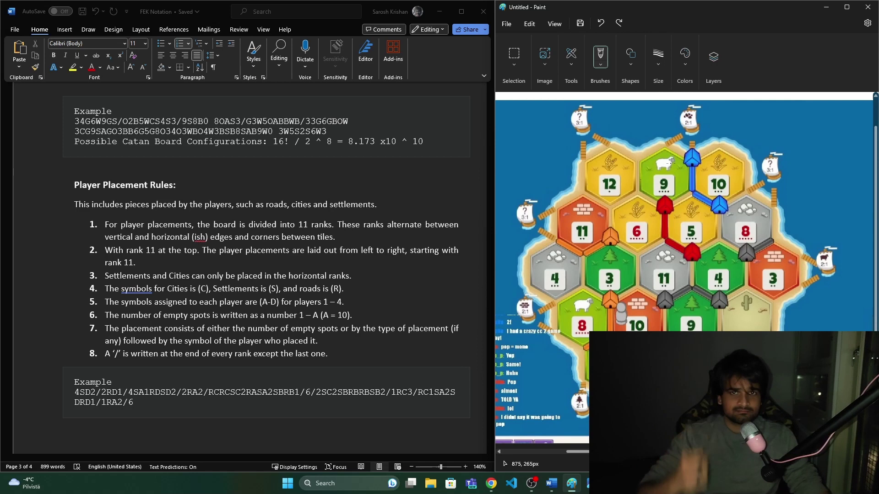
left_click_drag(585, 157, 654, 145)
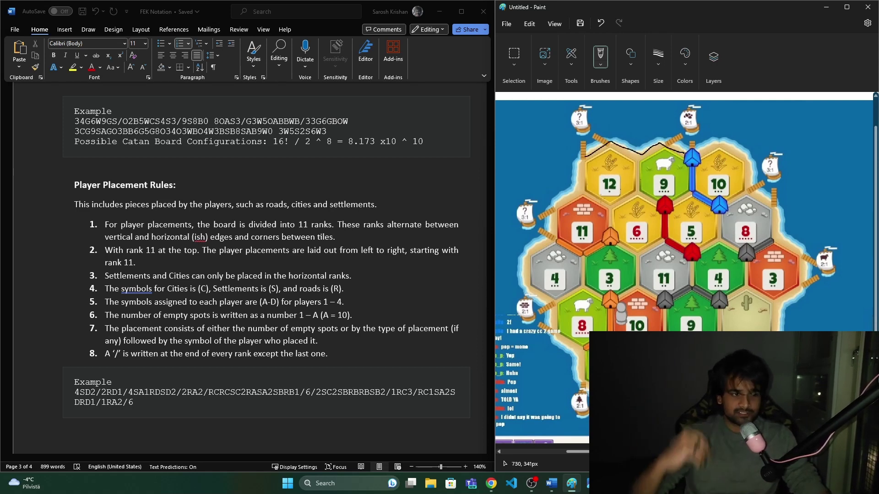
Select the player placement example line in Word and undo the black line on the Paint board.
left_click(80, 393)
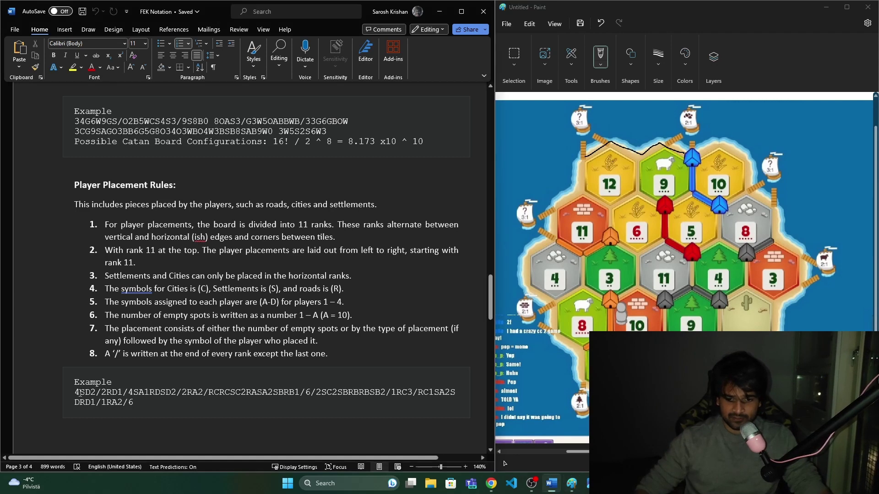
triple_click(75, 393)
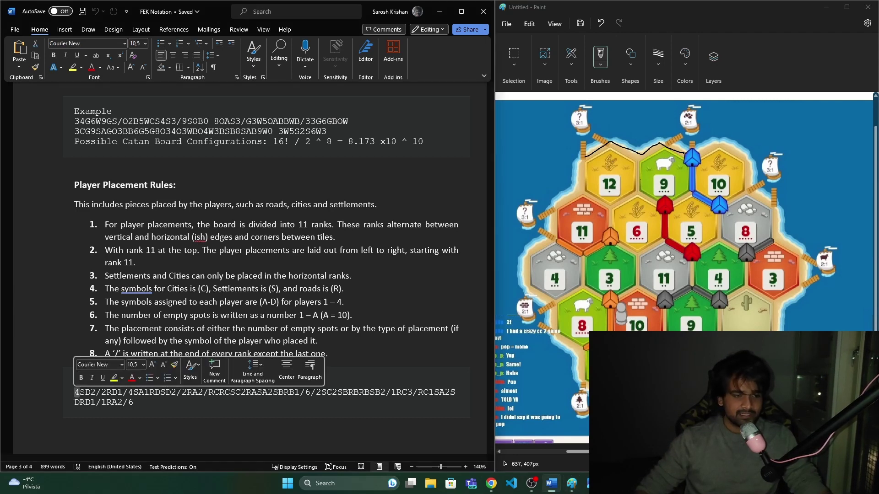
left_click(586, 212)
key("ctrl+z")
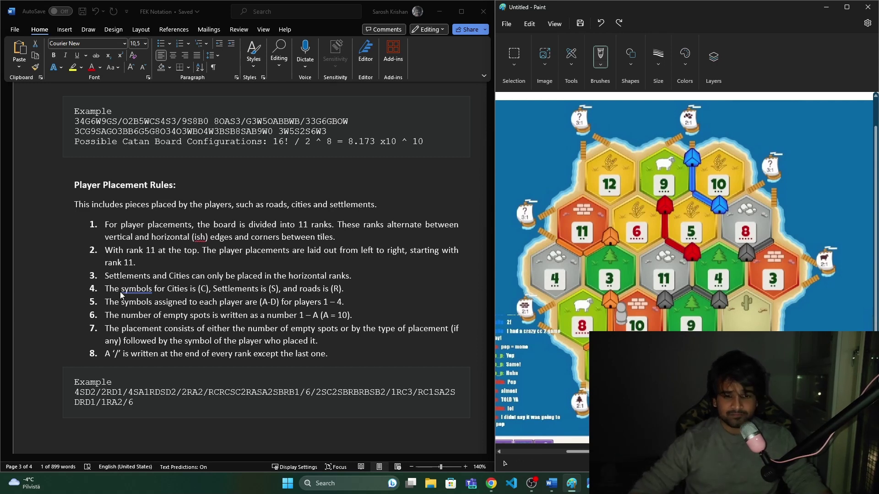
Highlight player placement rules 6, 7 and 8 in turn, then scroll to Resource Information.
left_click(114, 311)
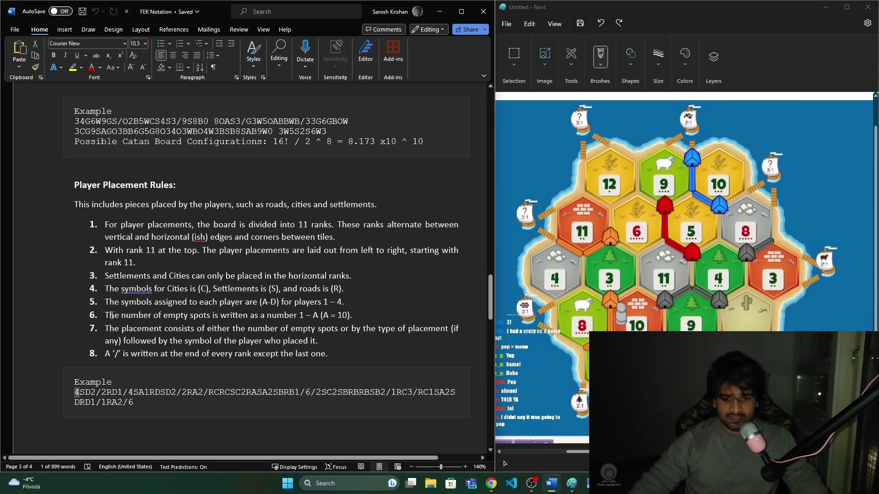
left_click_drag(112, 316, 352, 330)
left_click(284, 315)
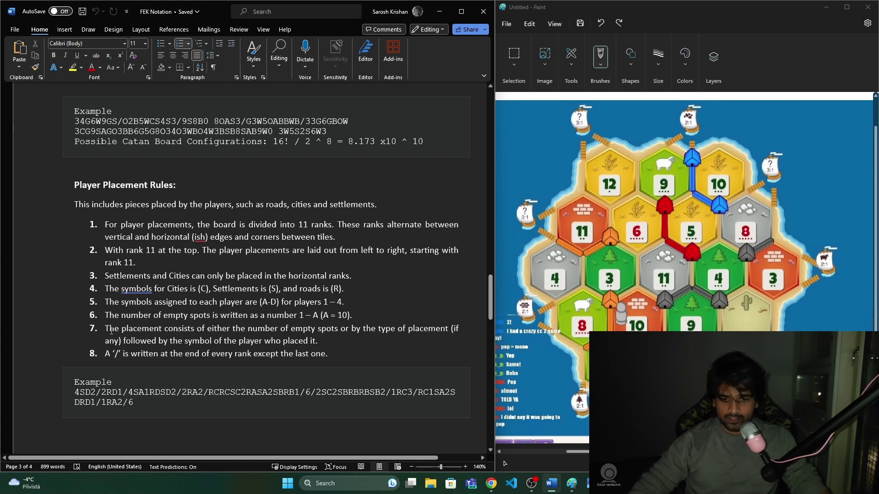
left_click_drag(108, 331, 151, 331)
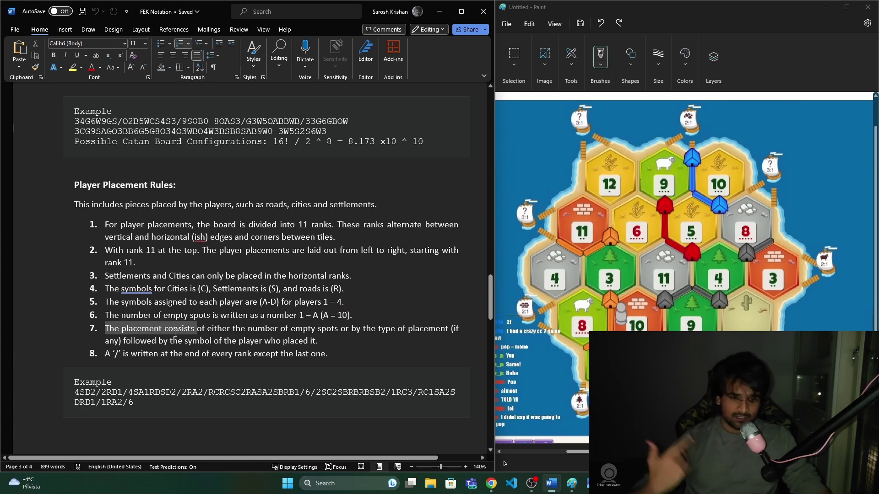
left_click_drag(199, 332, 400, 332)
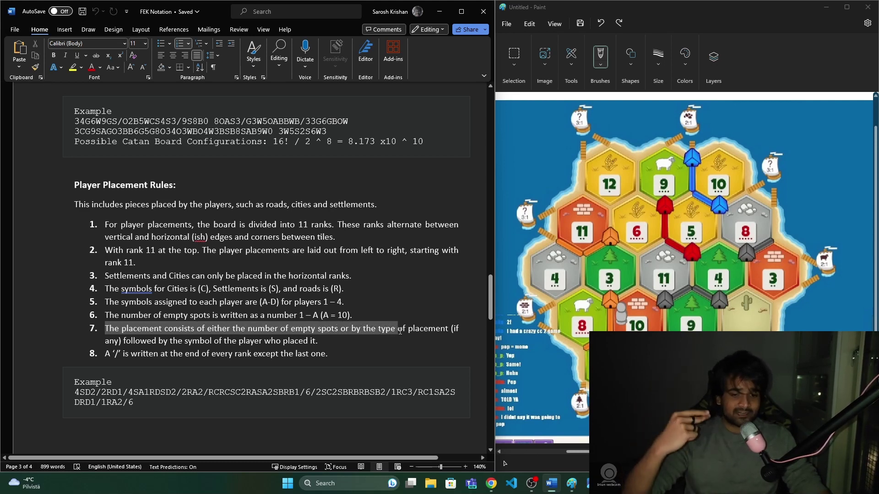
left_click(313, 341)
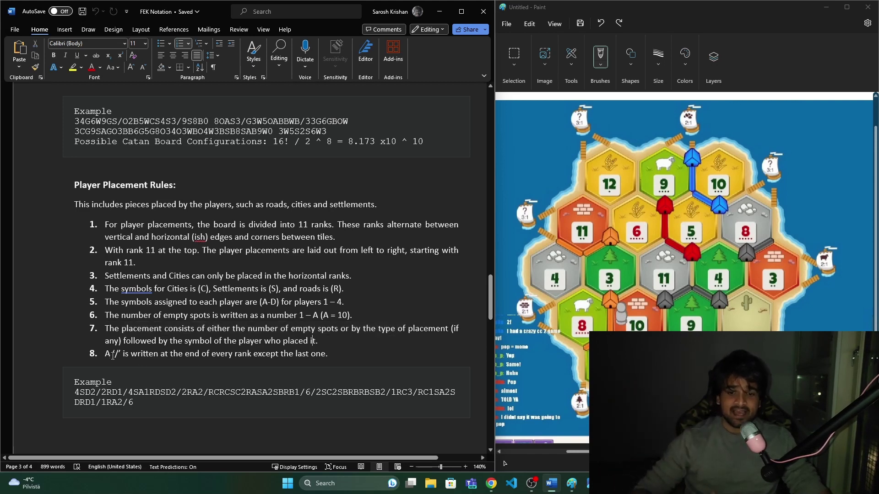
left_click_drag(113, 356, 314, 362)
left_click(160, 401)
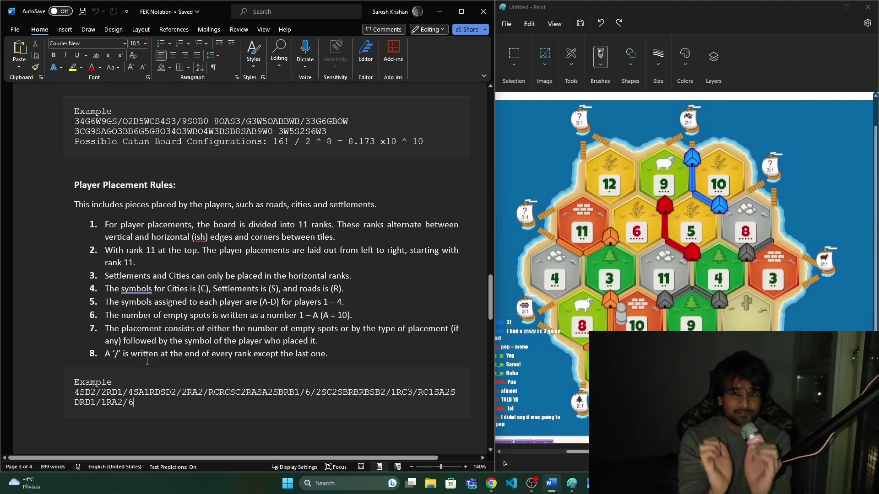
scroll(218, 308, "down", 12)
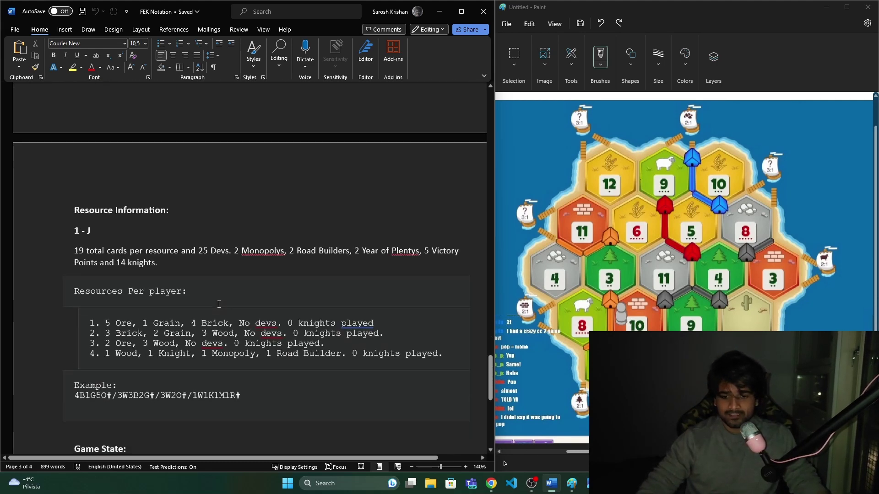
scroll(220, 305, "up", 2)
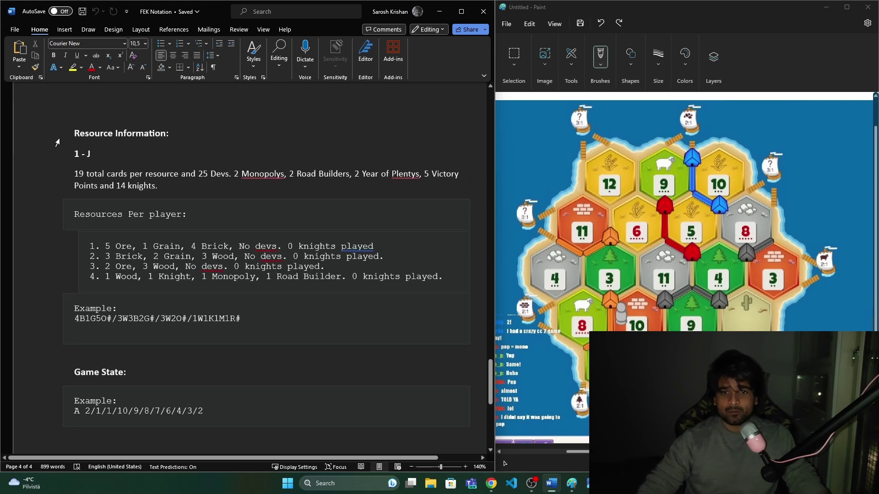
left_click_drag(73, 134, 187, 137)
left_click(191, 141)
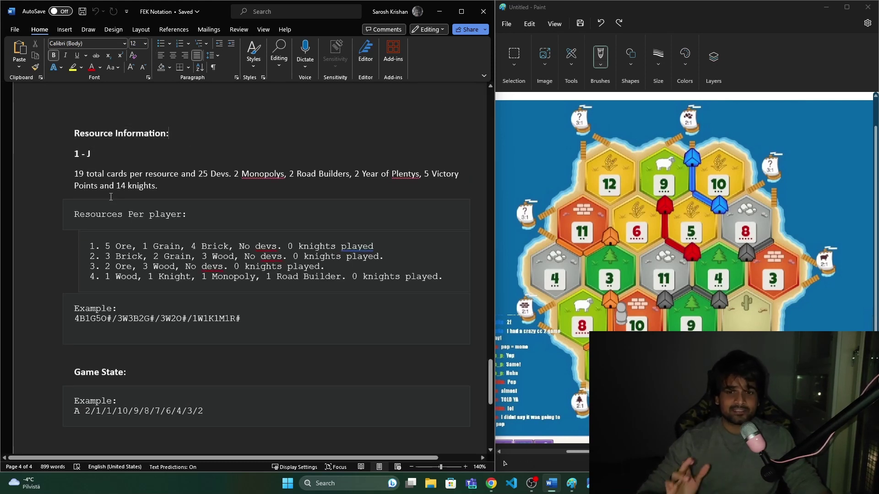
scroll(129, 185, "down", 1)
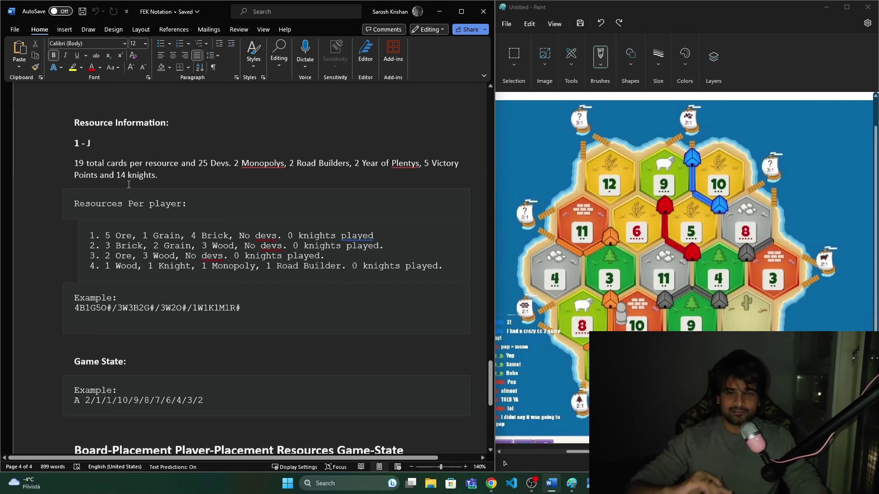
scroll(128, 185, "up", 1)
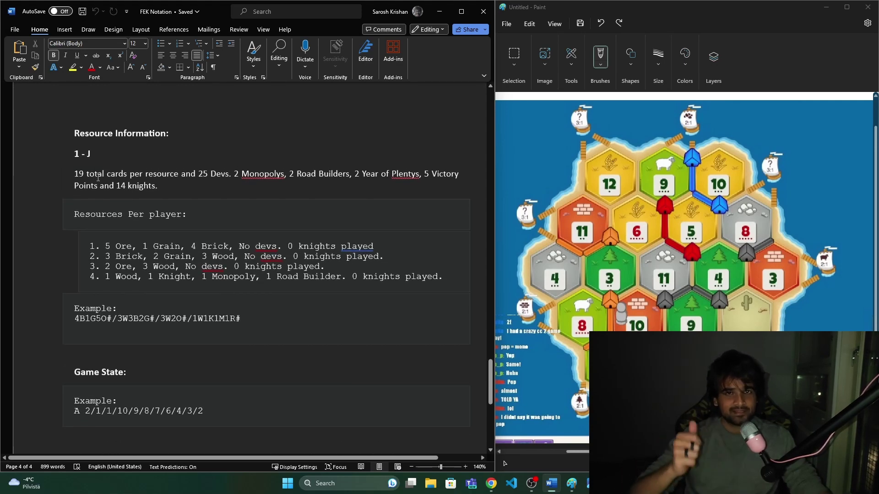
left_click_drag(75, 174, 95, 175)
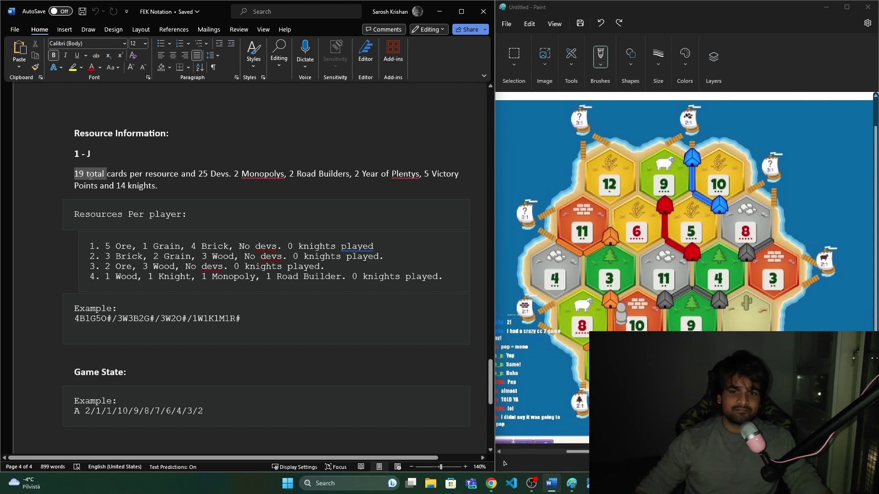
left_click(89, 175)
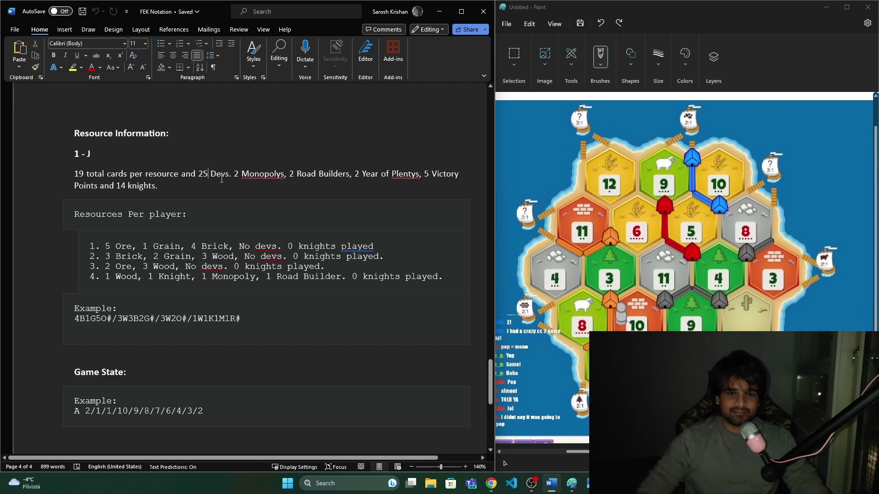
left_click_drag(240, 174, 283, 174)
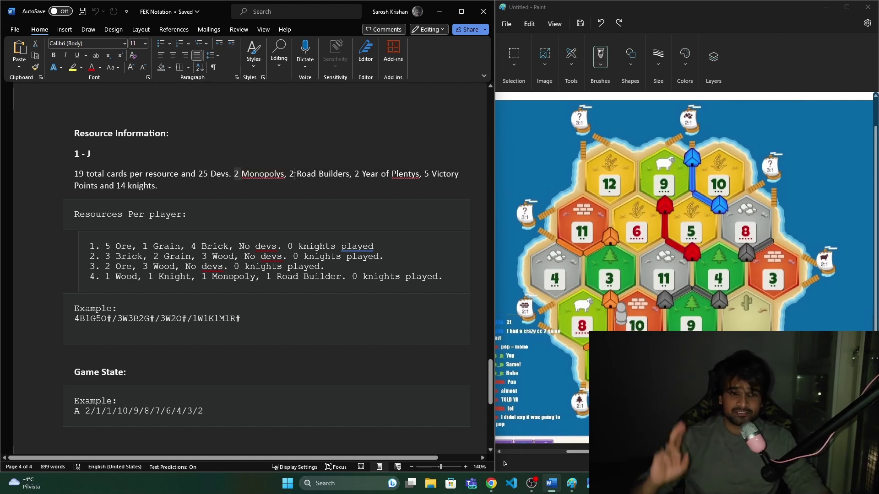
left_click(296, 173)
left_click(352, 174)
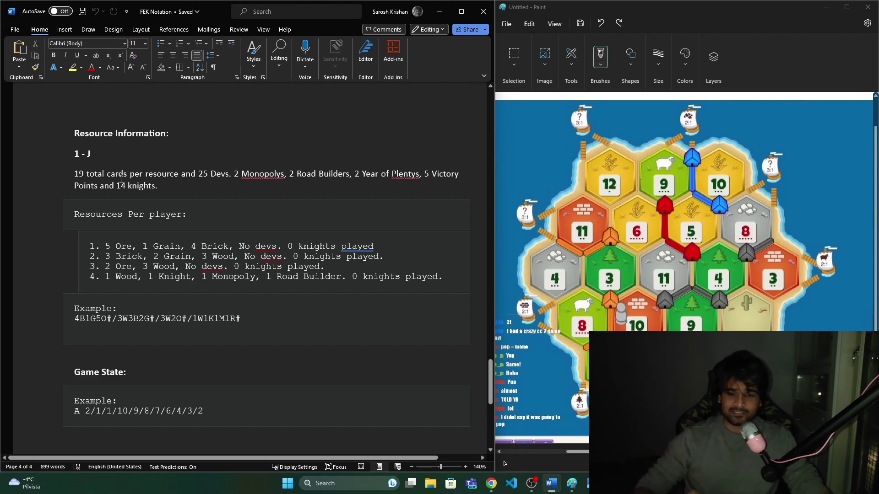
Highlight the Resources Per Player label and undo an accidental indent of the resource list.
scroll(150, 236, "down", 1)
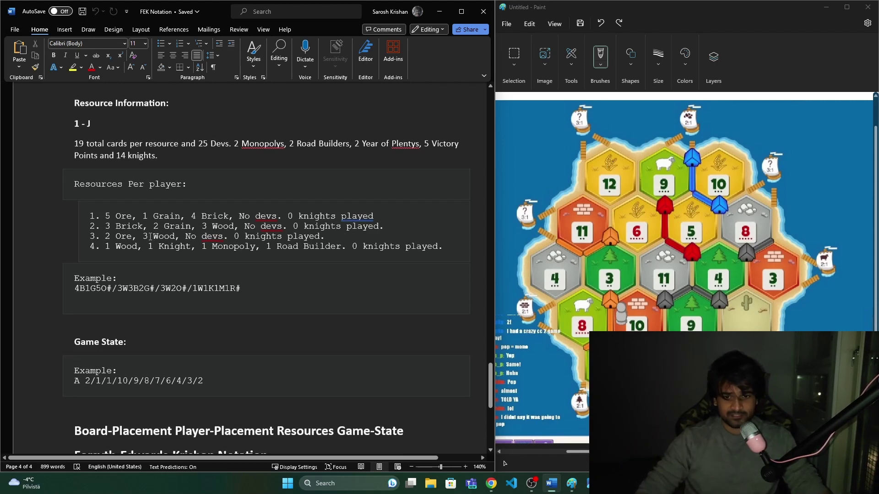
left_click_drag(76, 185, 190, 185)
left_click(137, 216)
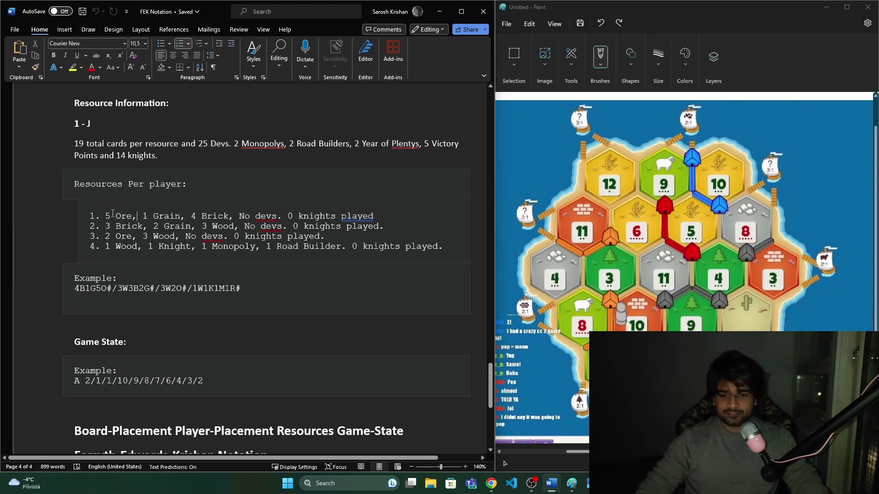
left_click_drag(91, 214, 342, 234)
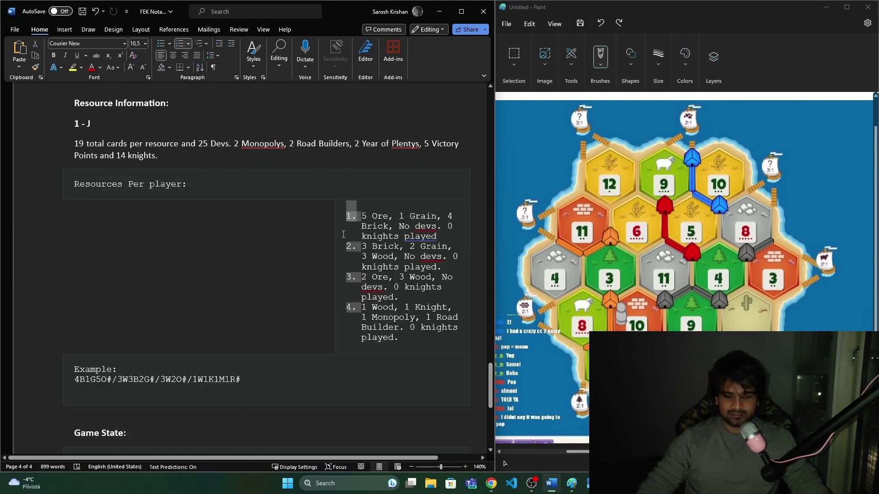
key("ctrl+z")
left_click(222, 229)
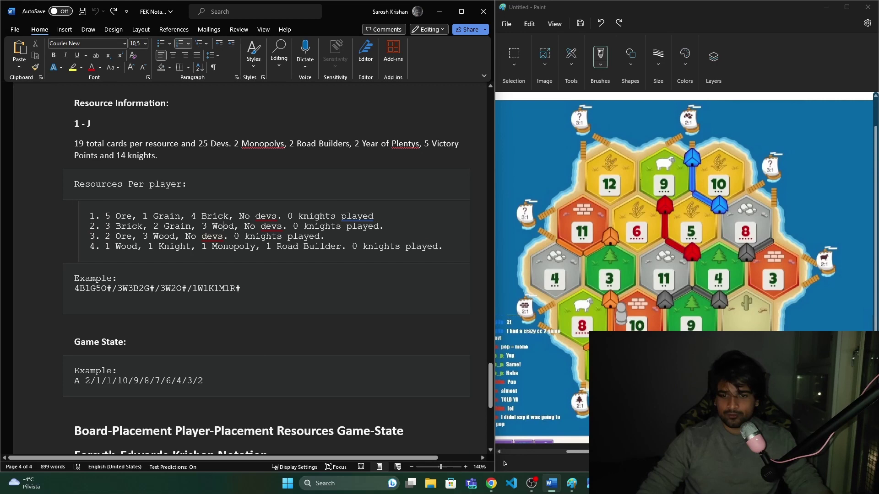
Highlight player 1's resource counts, then drag part of the first player's example code out of place.
scroll(51, 236, "down", 3)
scroll(208, 226, "up", 2)
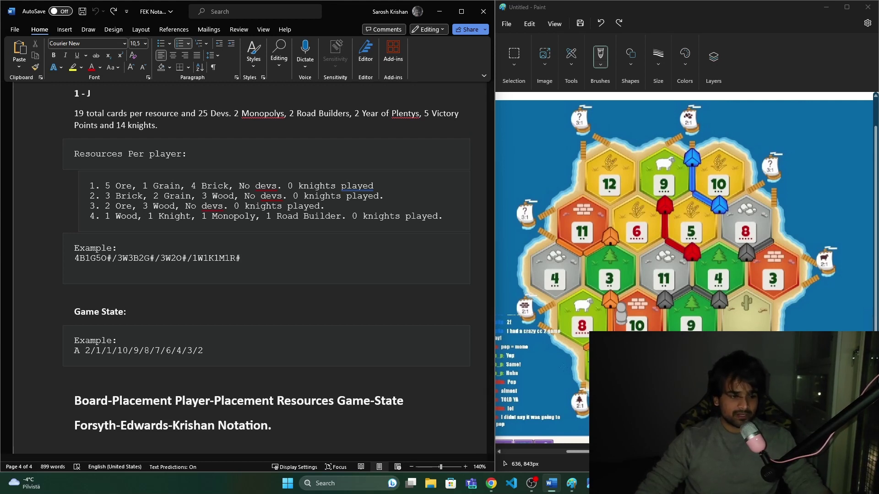
left_click_drag(107, 185, 234, 188)
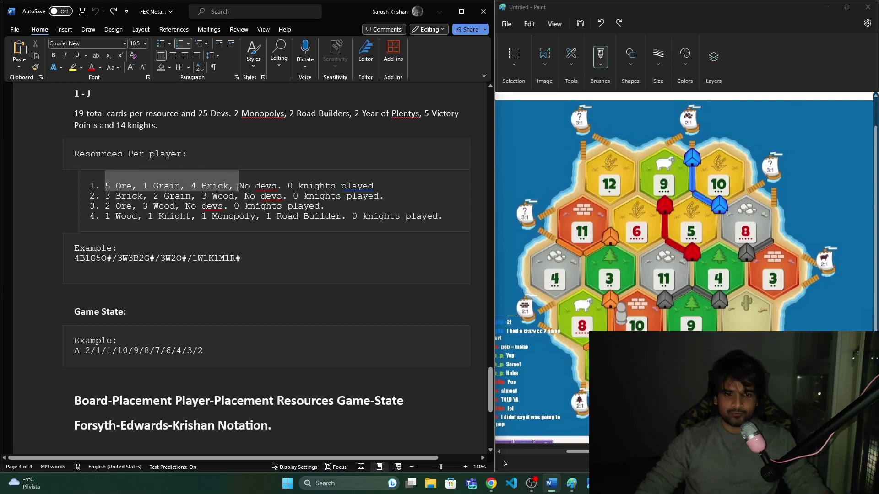
left_click(229, 186)
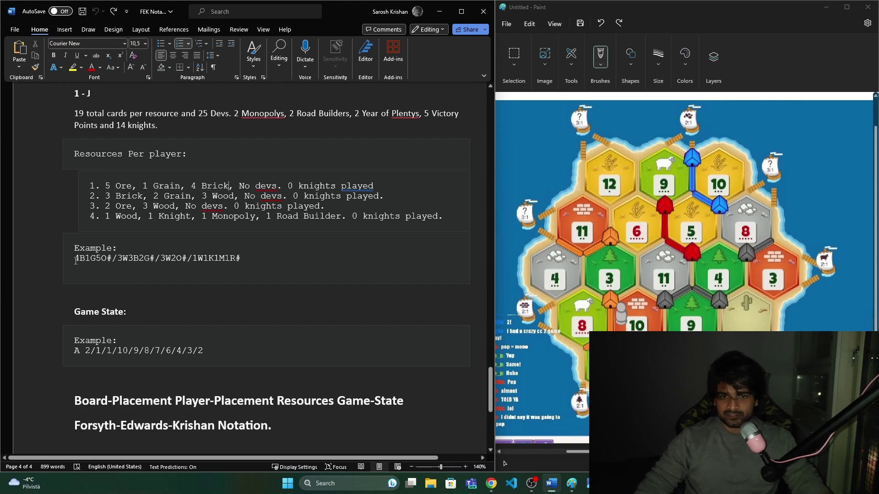
left_click_drag(83, 260, 103, 262)
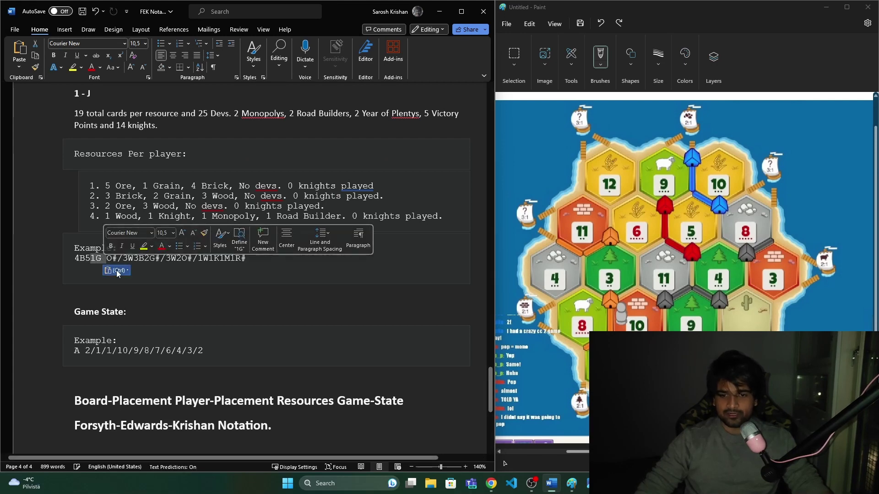
key("ctrl+z")
scroll(137, 284, "up", 15)
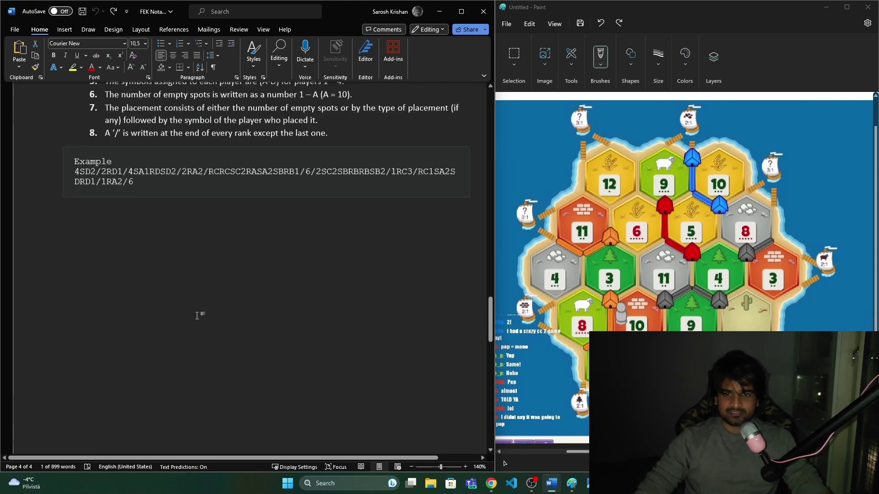
scroll(201, 317, "up", 20)
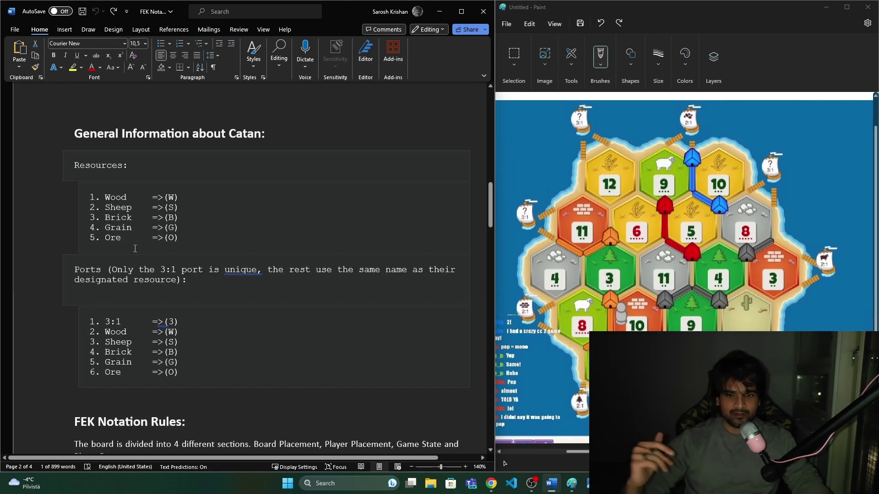
scroll(137, 242, "down", 15)
scroll(157, 251, "down", 20)
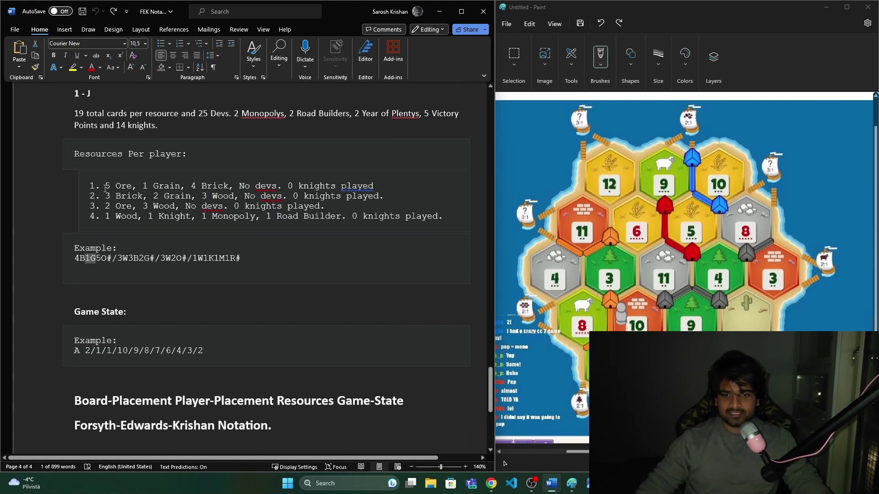
double_click(97, 260)
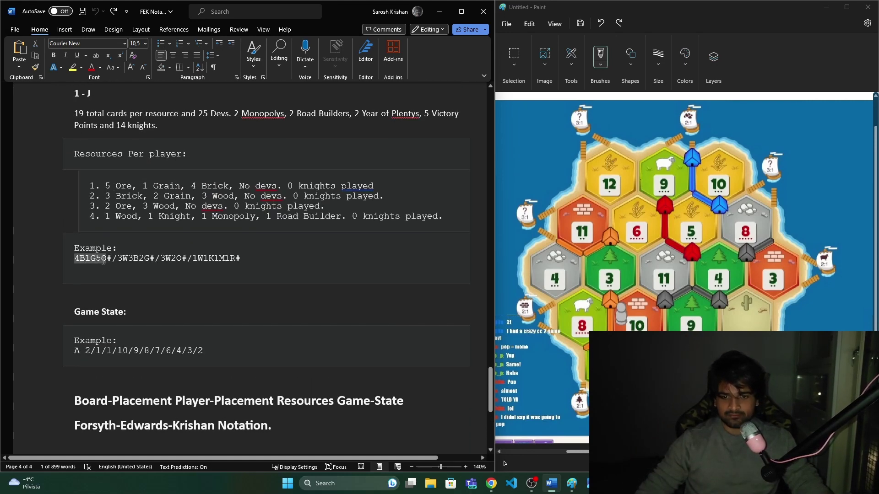
left_click(106, 260)
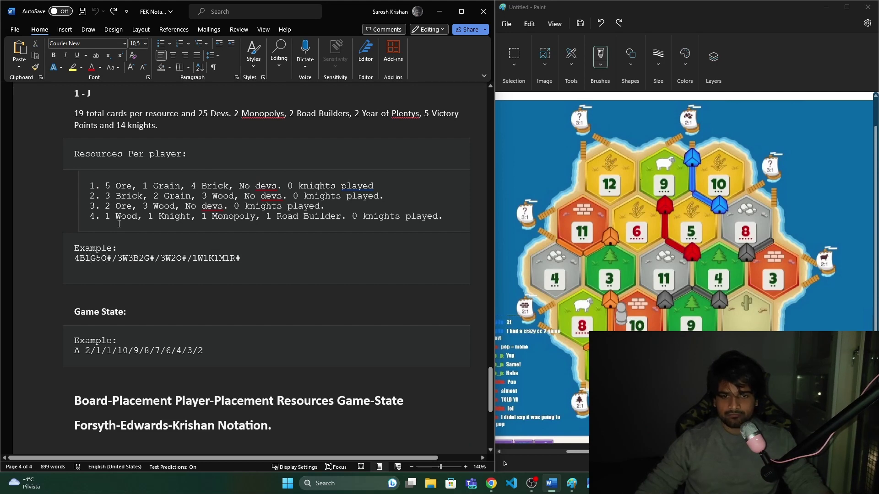
left_click(90, 259)
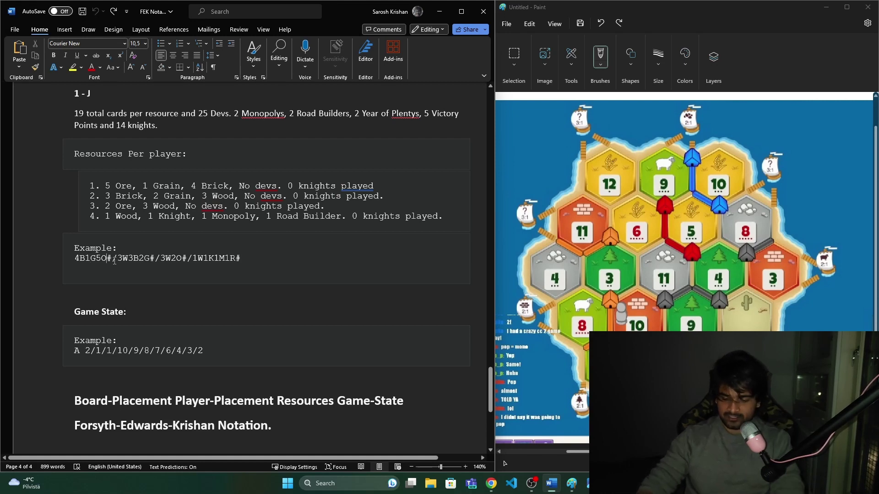
scroll(97, 260, "up", 1)
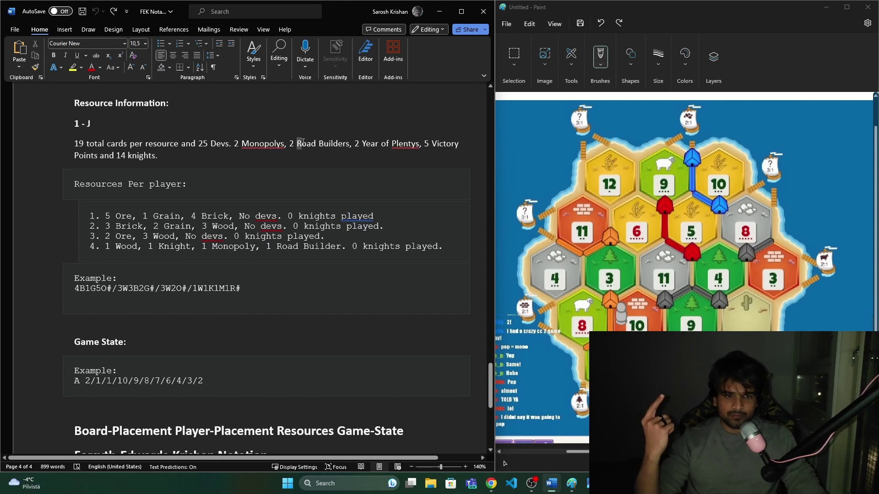
left_click_drag(242, 143, 250, 144)
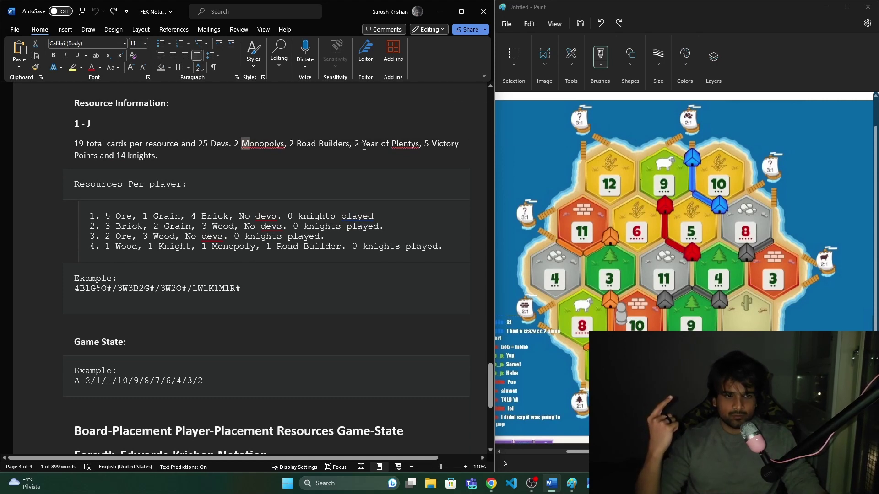
left_click_drag(361, 144, 369, 144)
left_click_drag(432, 145, 439, 146)
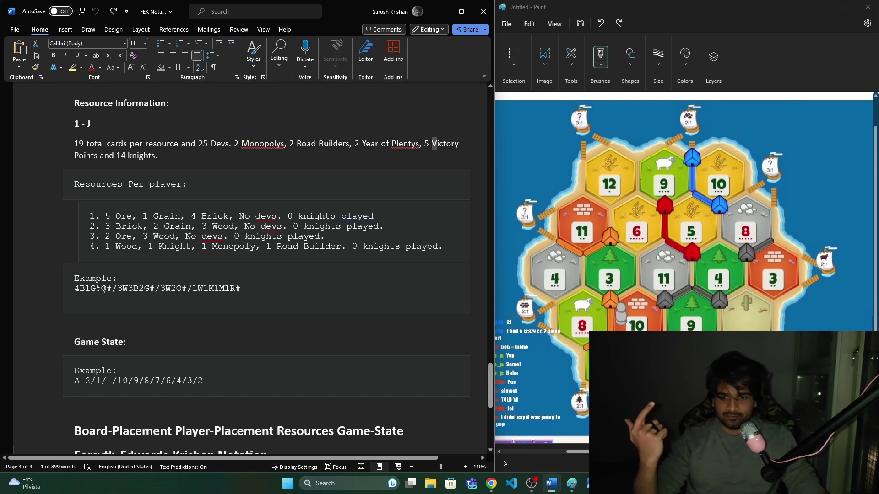
left_click(124, 294)
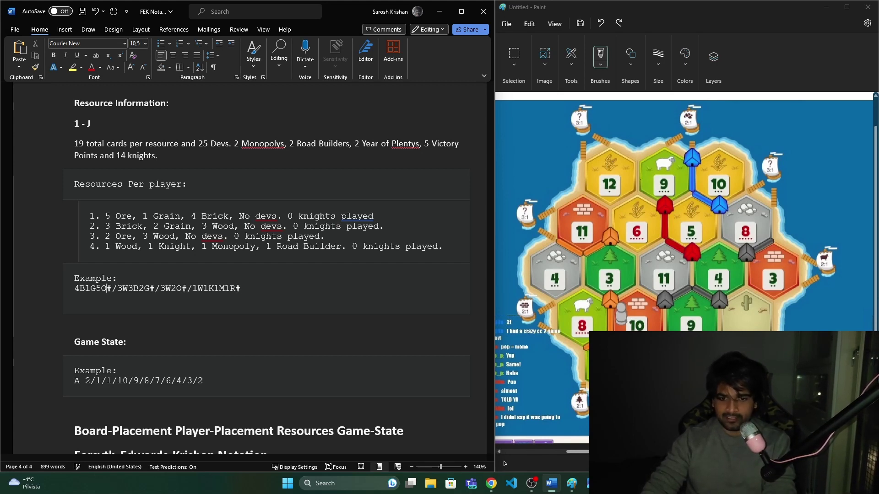
type("#/")
key("BackSpace")
key("BackSpace")
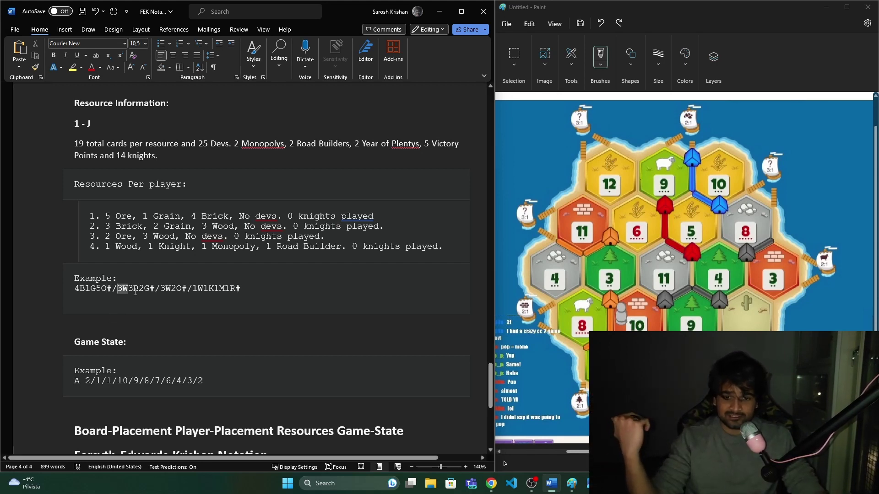
left_click_drag(135, 292, 248, 295)
left_click(242, 306)
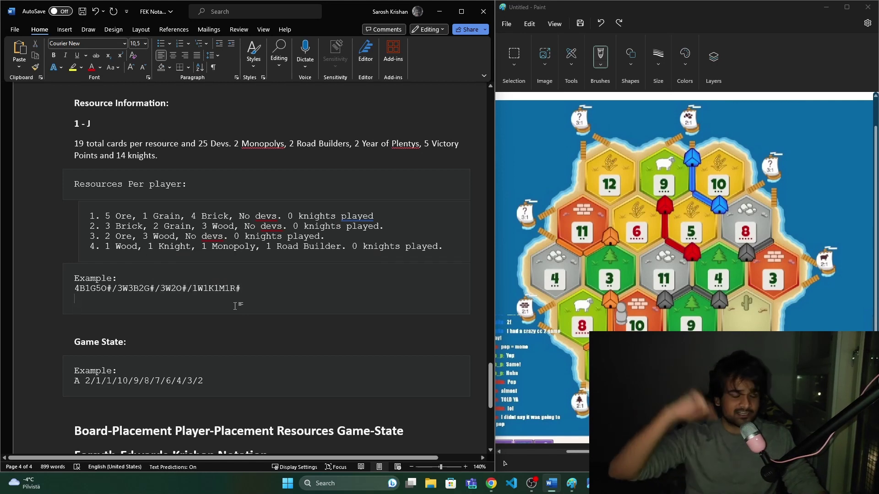
double_click(112, 292)
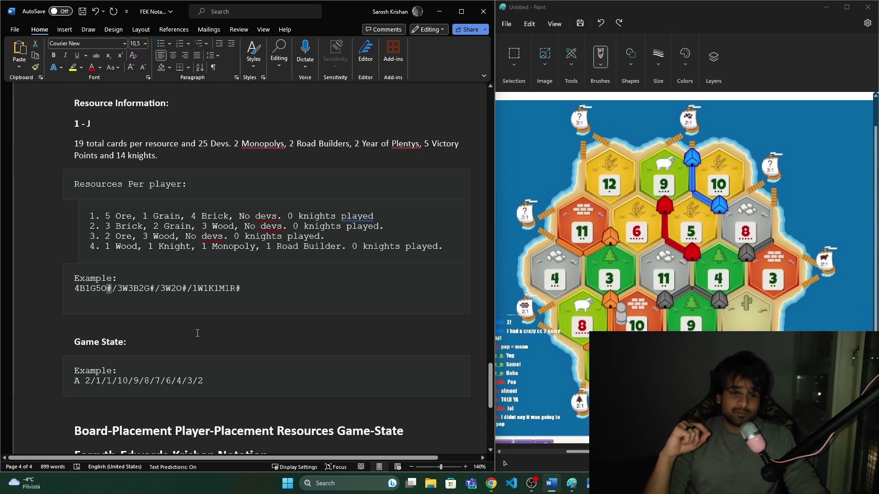
left_click(193, 315)
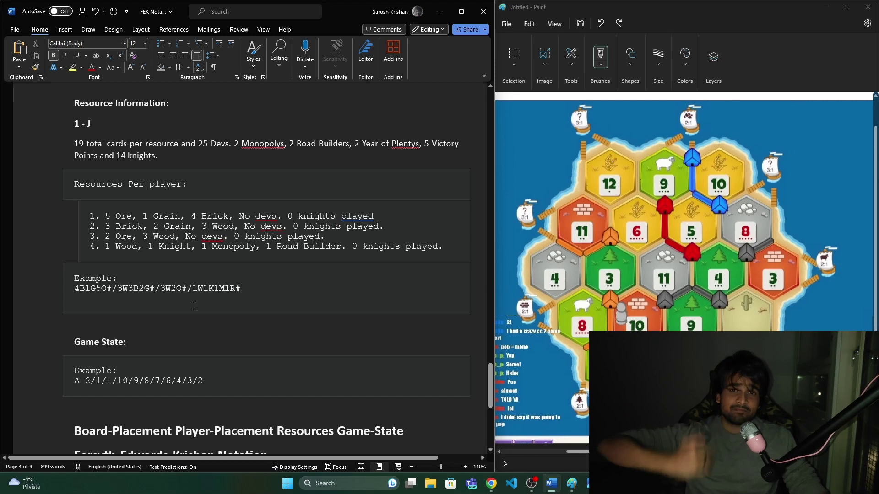
left_click_drag(124, 160, 156, 160)
left_click(162, 162)
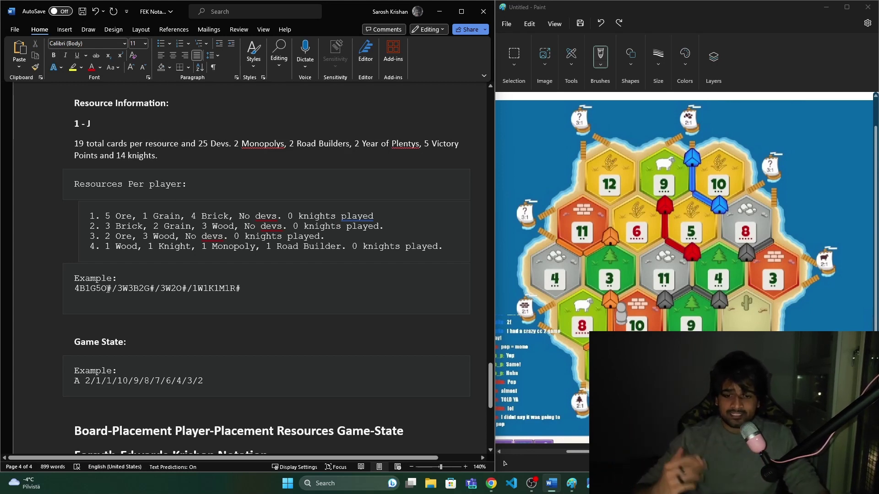
left_click_drag(116, 289, 81, 289)
left_click(79, 290)
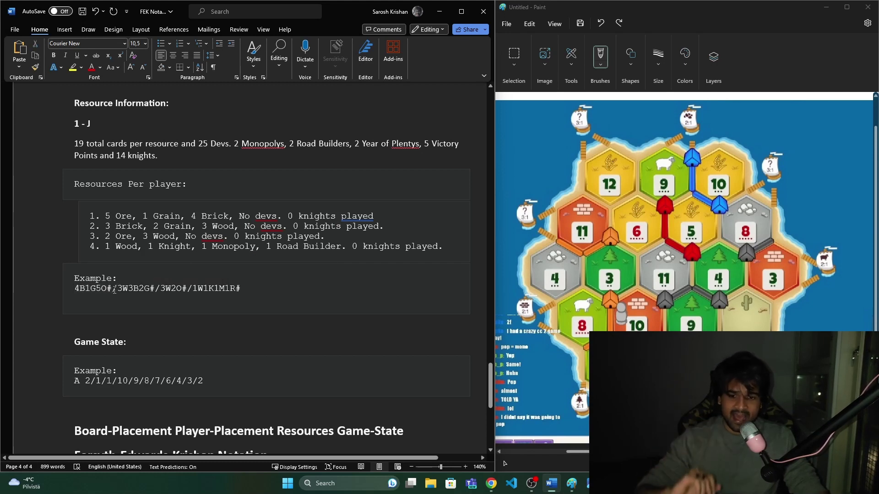
left_click(114, 289)
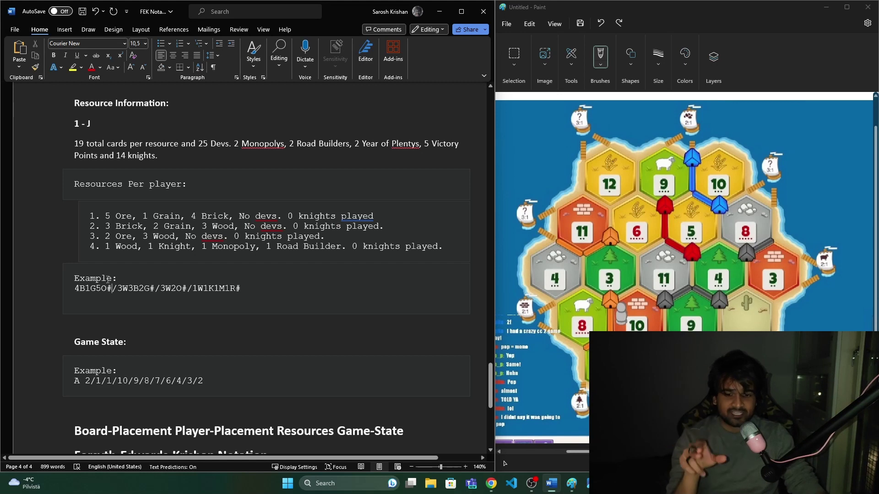
left_click_drag(155, 289, 160, 289)
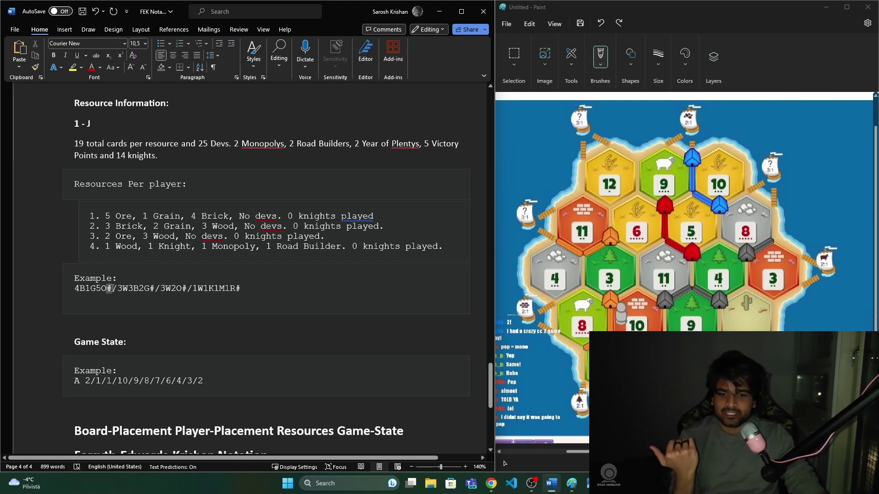
left_click_drag(107, 288, 112, 287)
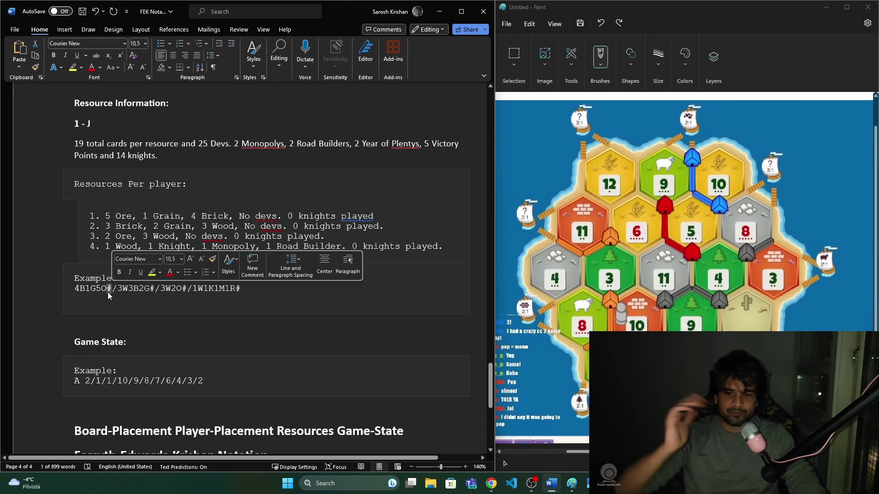
key("Down")
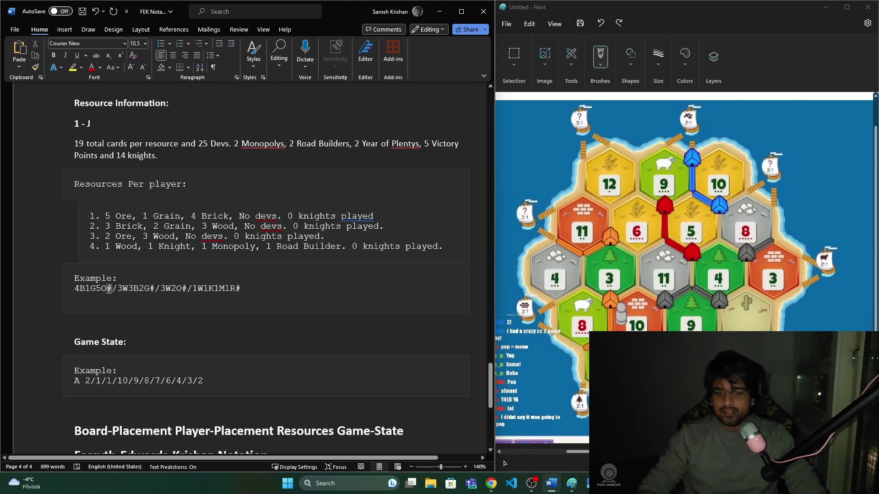
left_click(111, 289)
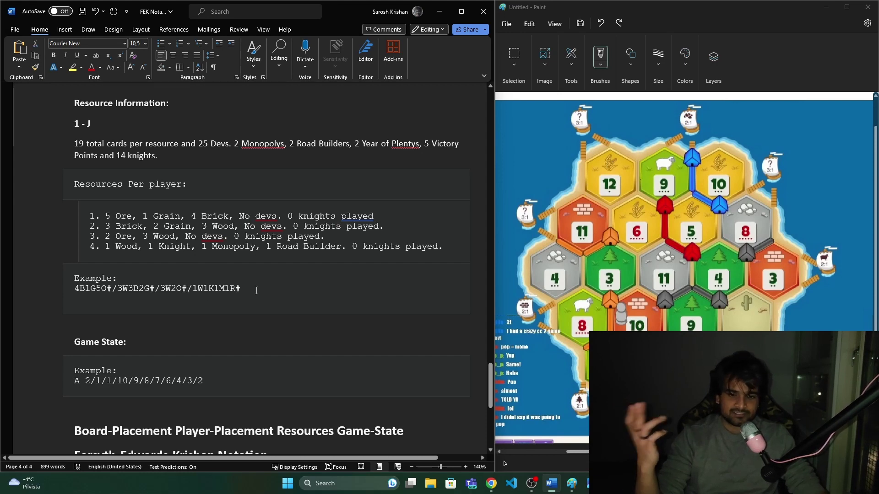
scroll(263, 299, "down", 2)
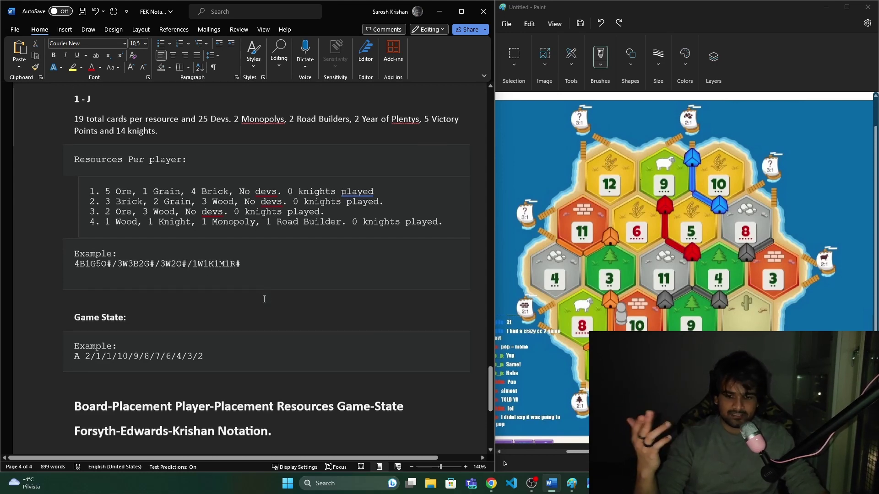
scroll(264, 299, "up", 2)
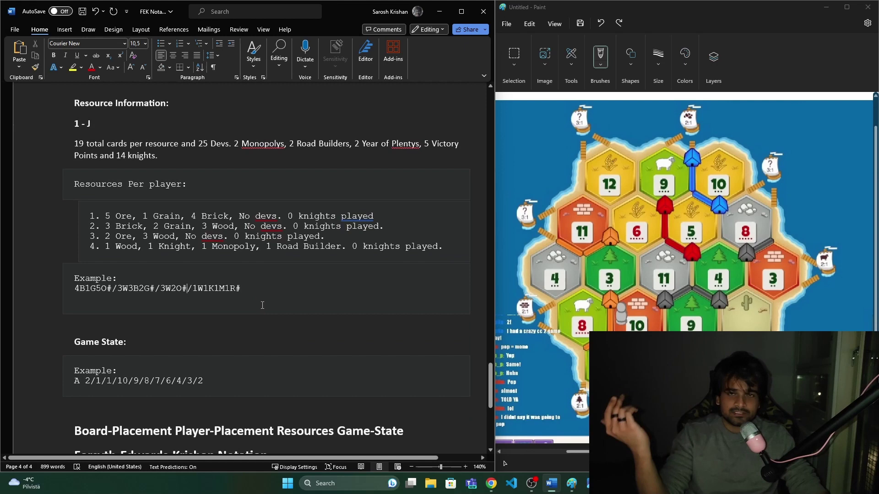
scroll(260, 306, "down", 4)
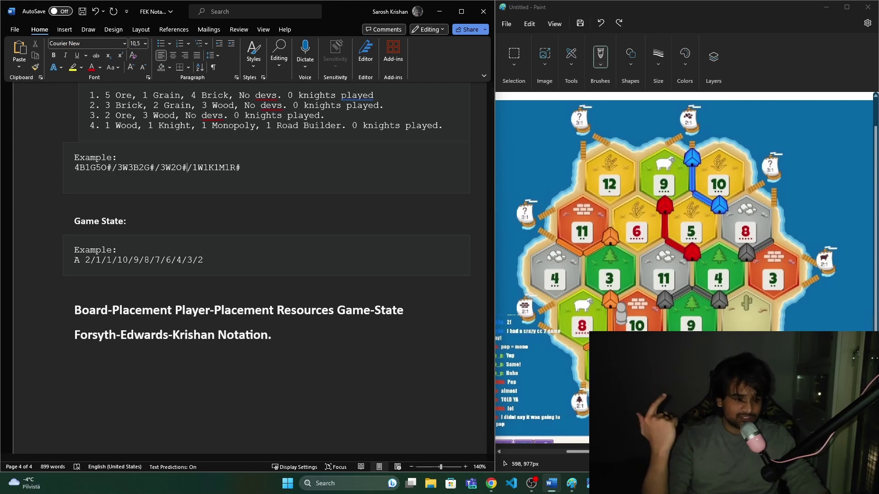
left_click(504, 463)
key("ctrl+v")
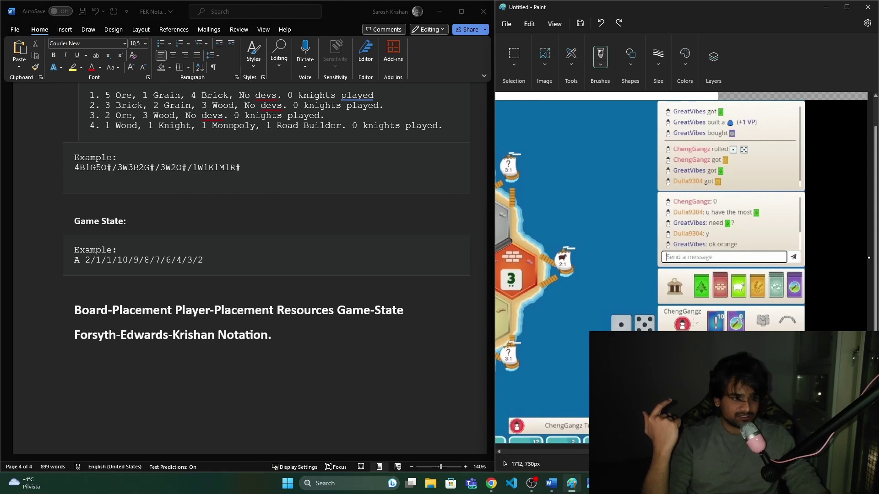
left_click(80, 262)
triple_click(79, 260)
left_click(79, 259)
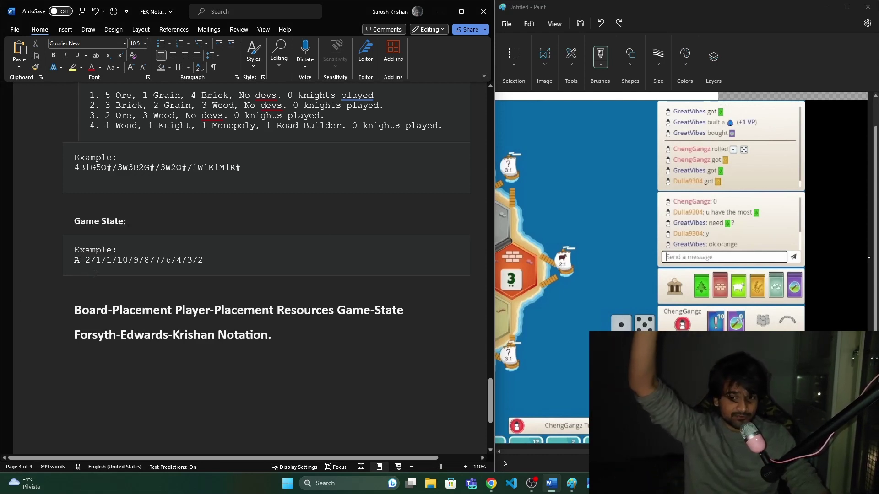
left_click_drag(85, 264, 205, 264)
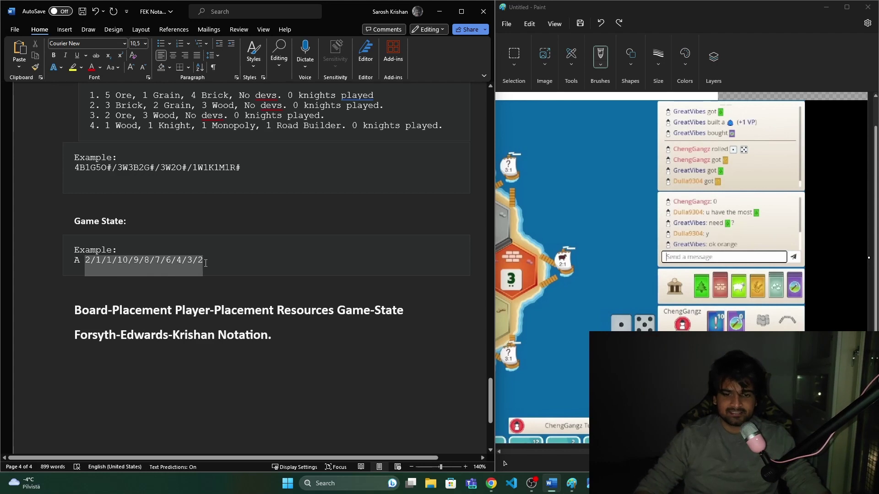
left_click(206, 264)
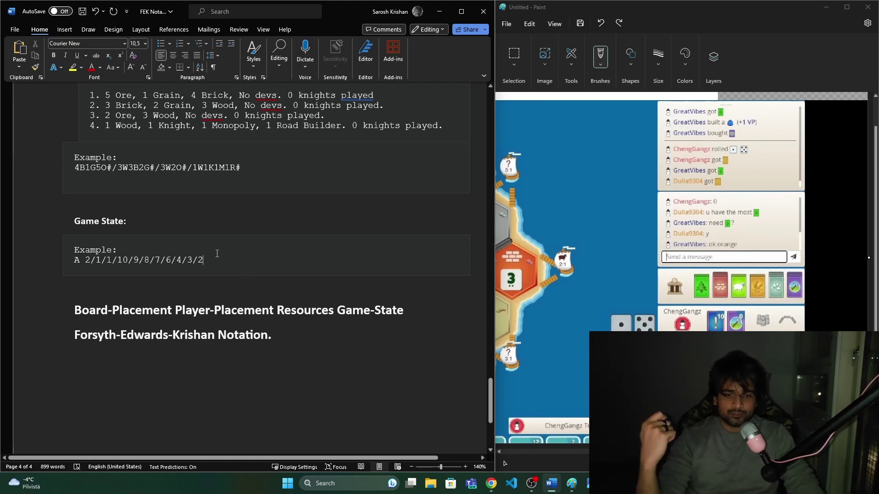
Select and deselect the first part of the Game State example, then bring up the chess.com Chrome window.
left_click(96, 261)
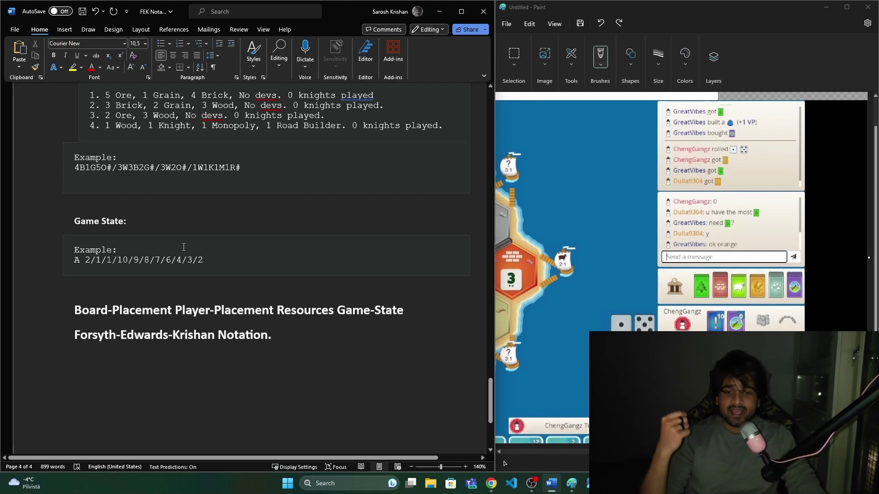
left_click_drag(86, 264, 153, 272)
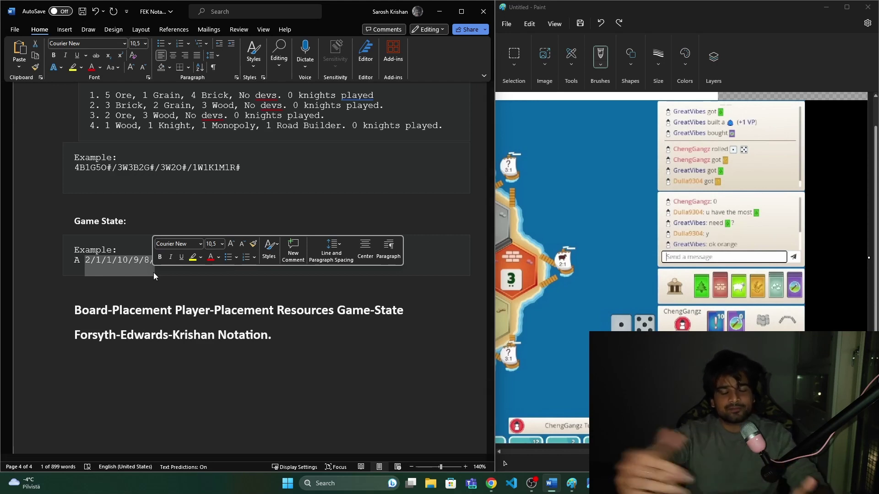
left_click(154, 271)
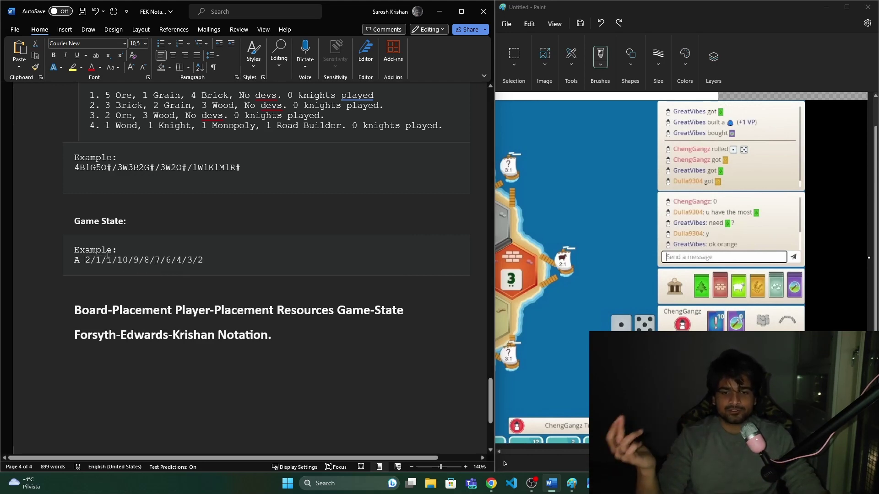
left_click(493, 486)
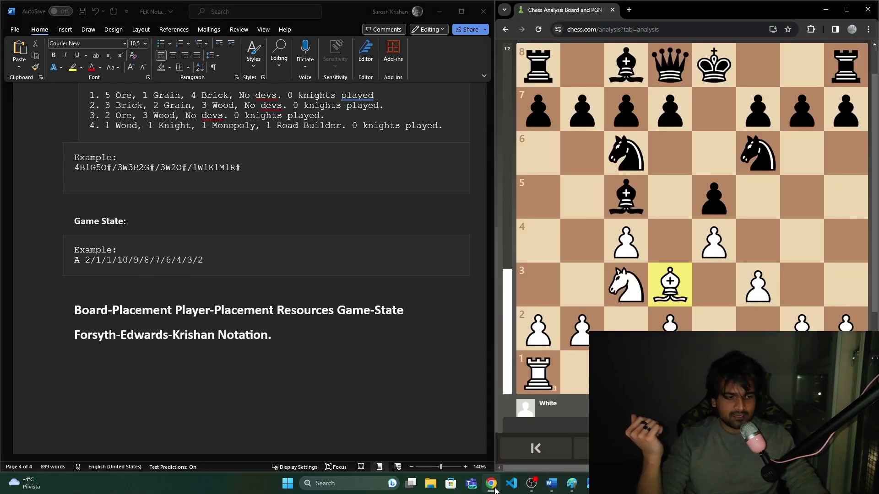
Search Google Images for 'catan dice stats' in a new tab and preview the Reddit dice-roll chart.
left_click(628, 10)
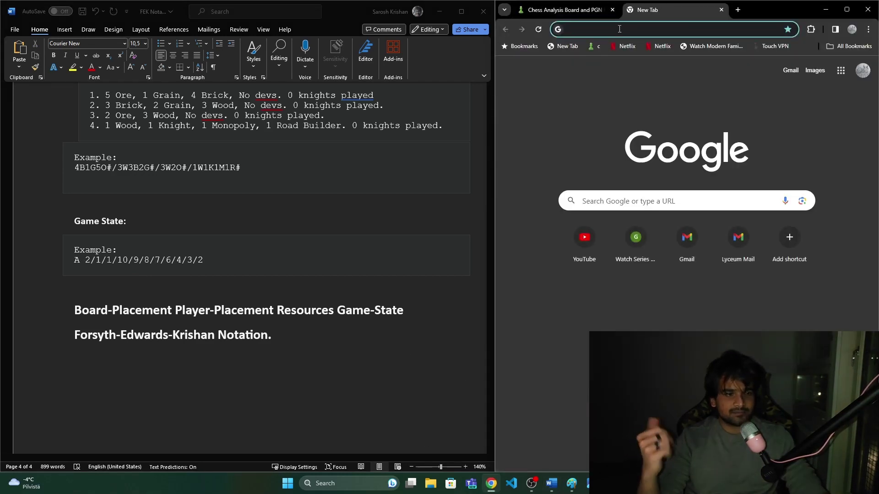
type("catan ")
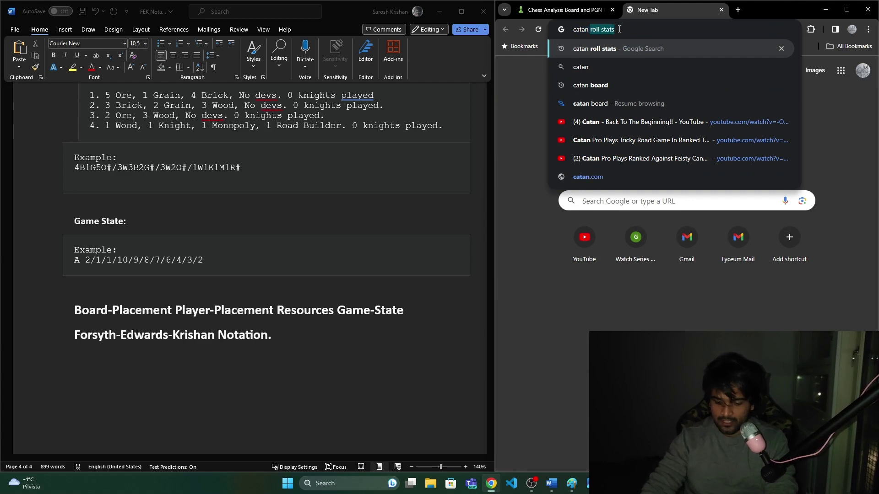
type("dice stats")
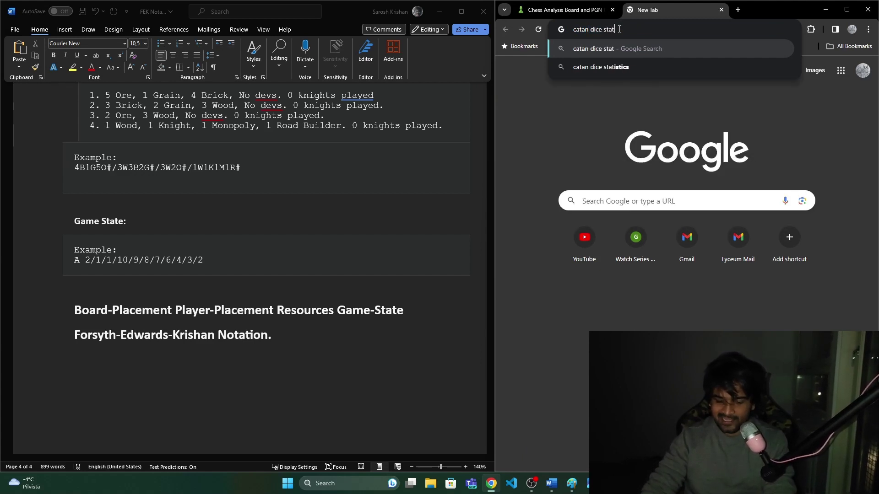
key("Return")
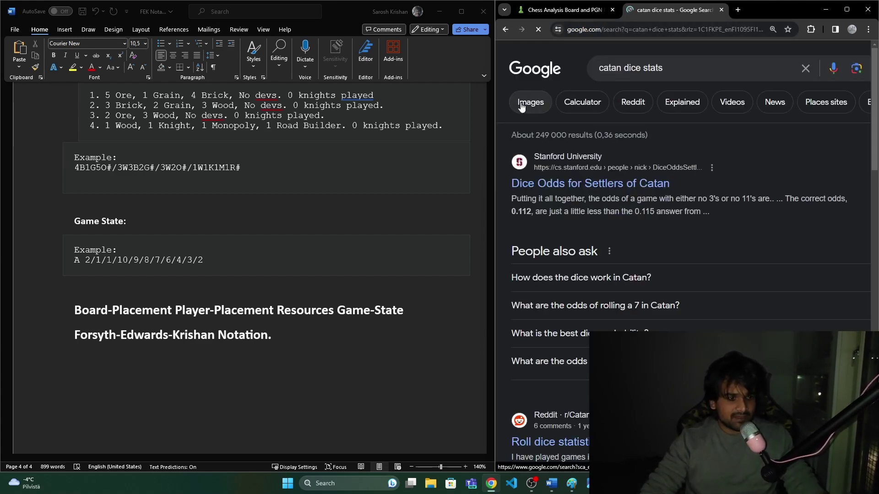
left_click(522, 103)
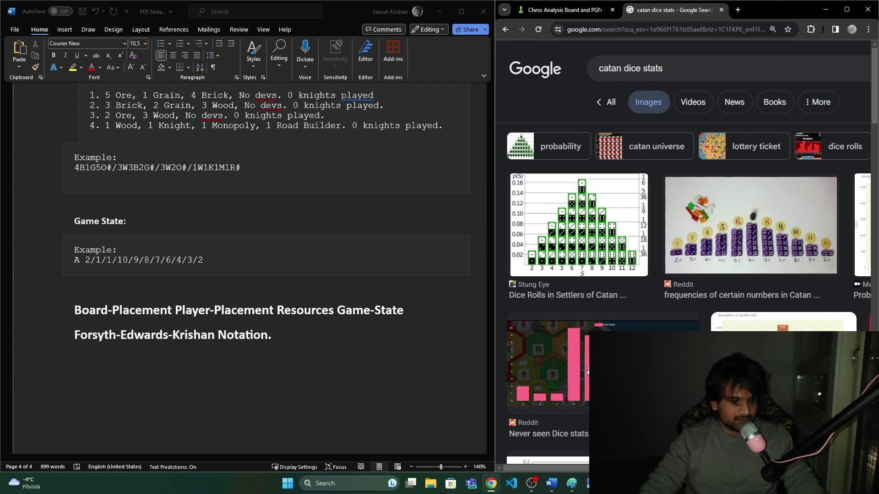
left_click(587, 369)
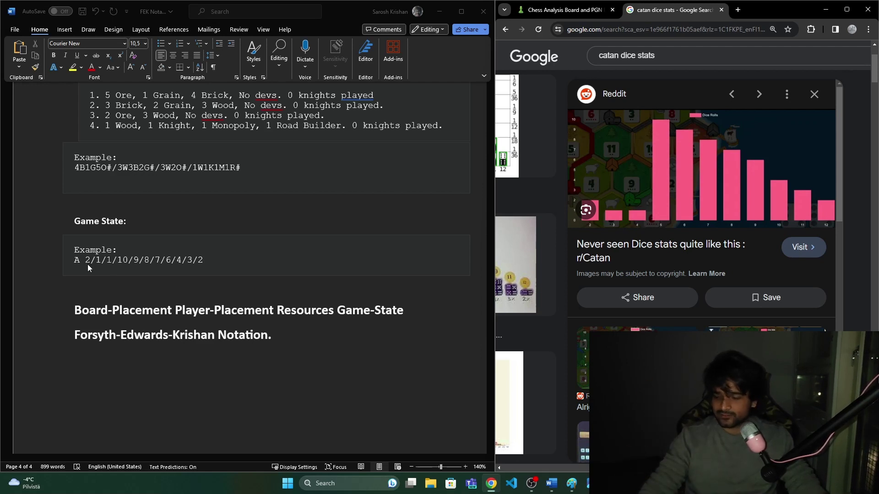
key("alt+Tab")
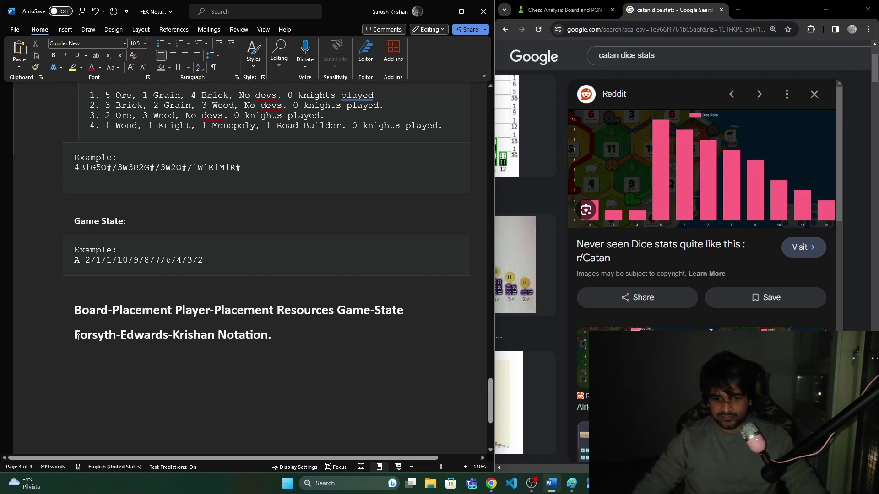
Select the Forsyth-Edwards-Krishan Notation and Board-Placement heading words, then show example 0.jpg beside Word.
left_click_drag(78, 337, 249, 331)
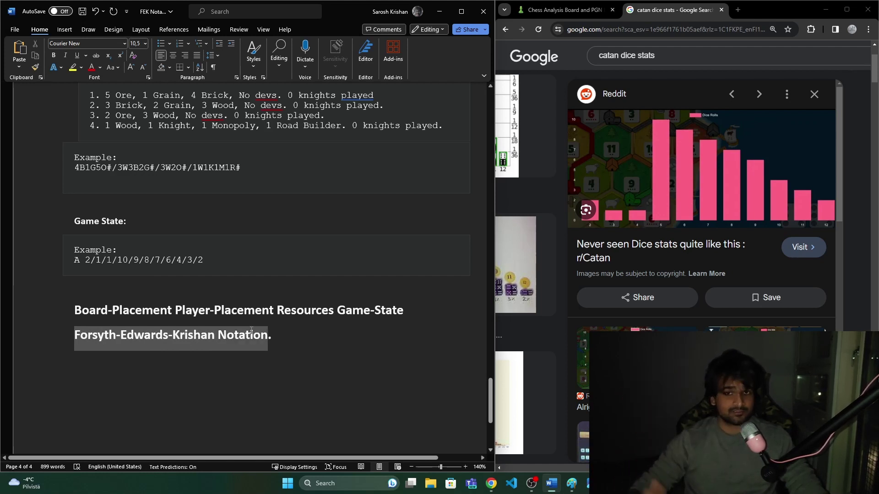
left_click(71, 311)
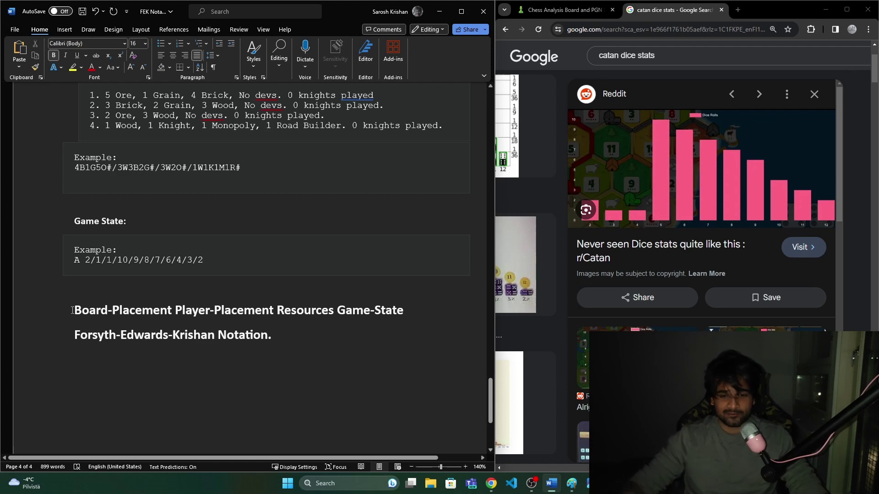
left_click_drag(77, 310, 404, 319)
left_click(180, 314)
left_click(404, 322)
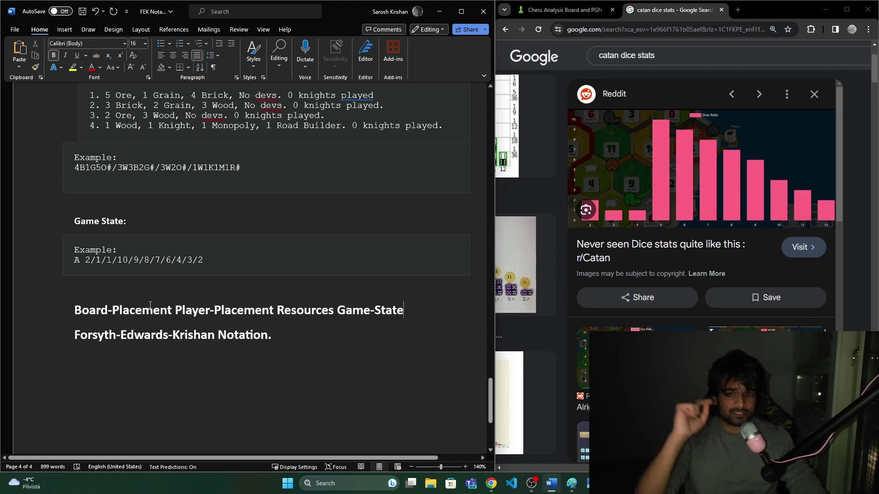
mouse_move(73, 311)
left_mouse_down()
mouse_move(158, 313)
mouse_move(75, 311)
left_mouse_up()
left_click(158, 313)
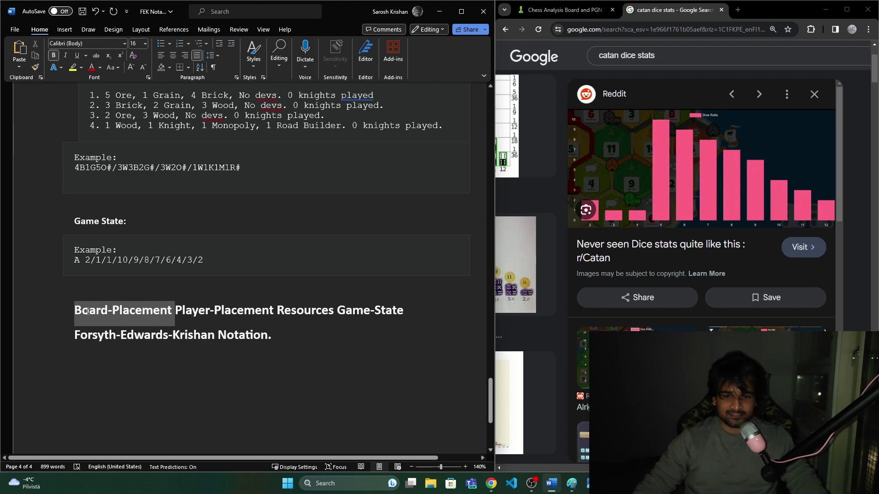
left_click(591, 484)
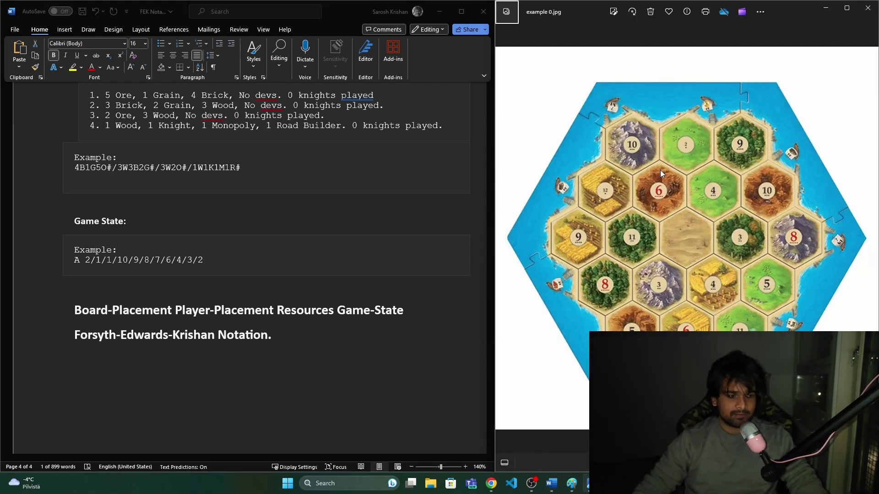
Delete 'Resources Game-State' so the heading reads 'Board-Placement Player-Placement'.
left_click(76, 310)
left_click(168, 311)
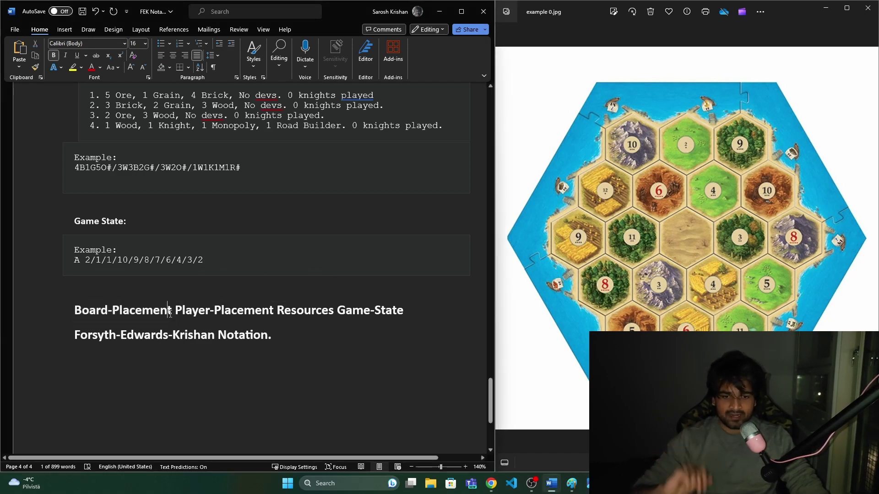
left_click_drag(174, 312, 396, 316)
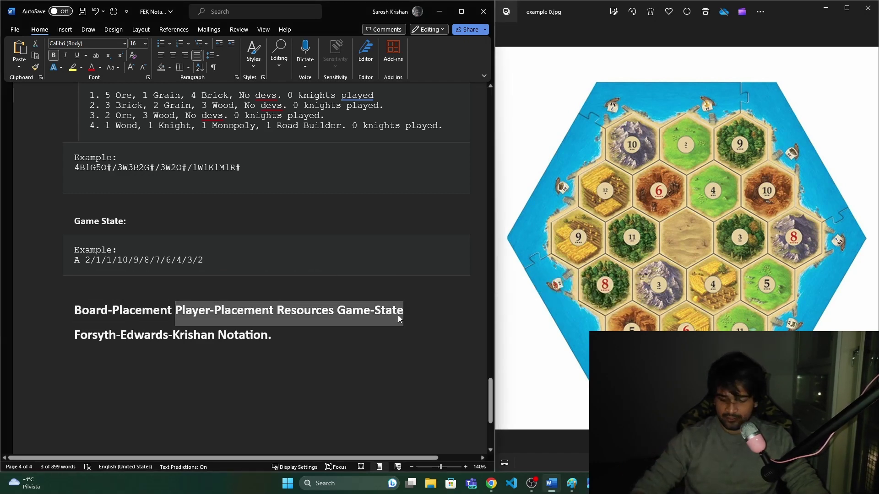
key("BackSpace")
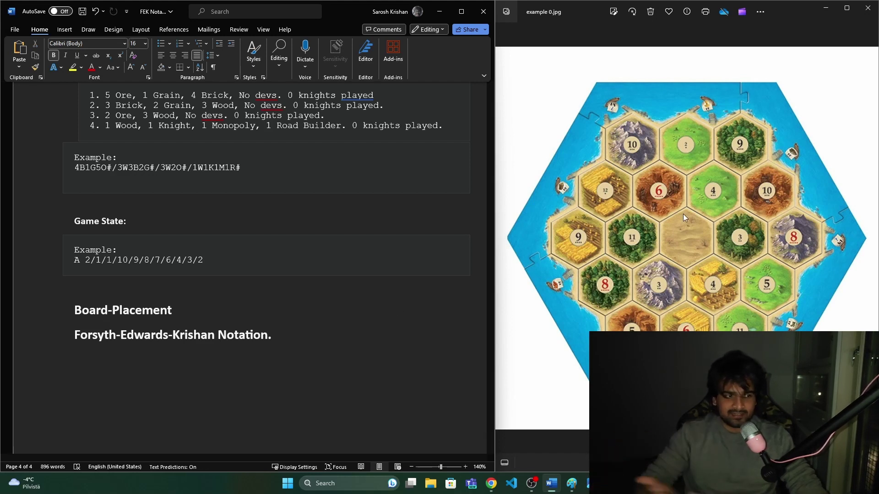
key("ctrl+z")
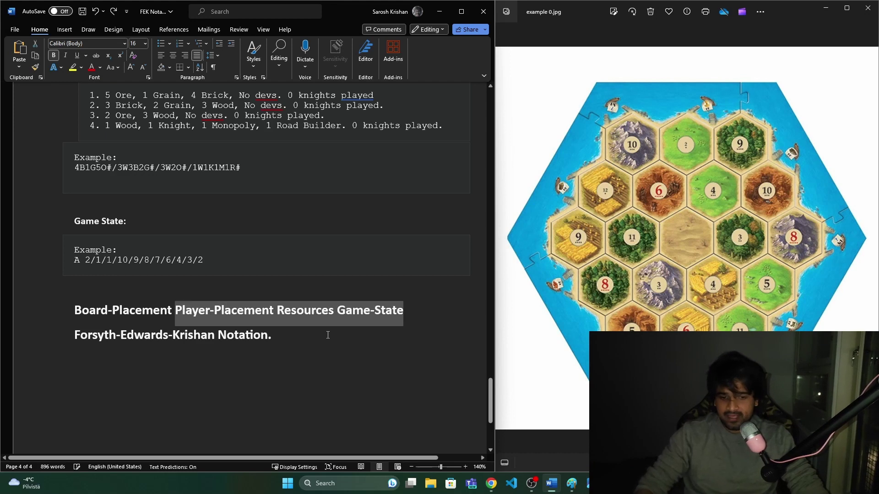
left_click_drag(275, 310, 431, 310)
key("ctrl+c")
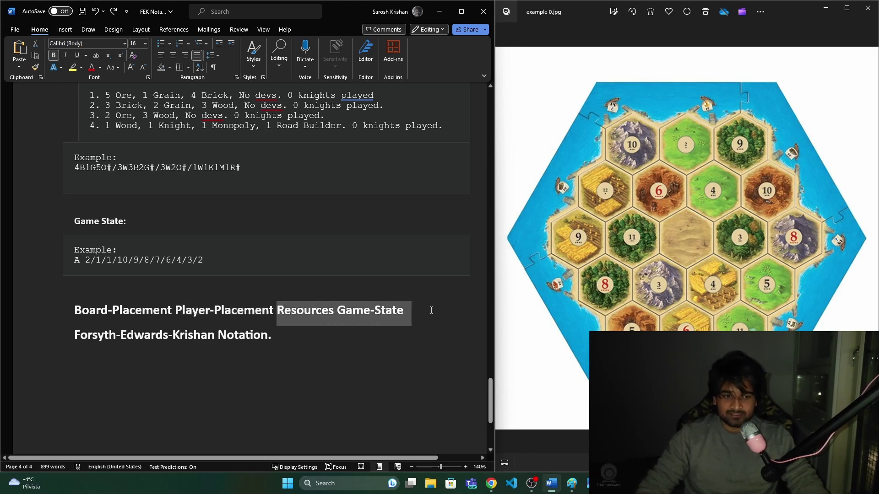
key("BackSpace")
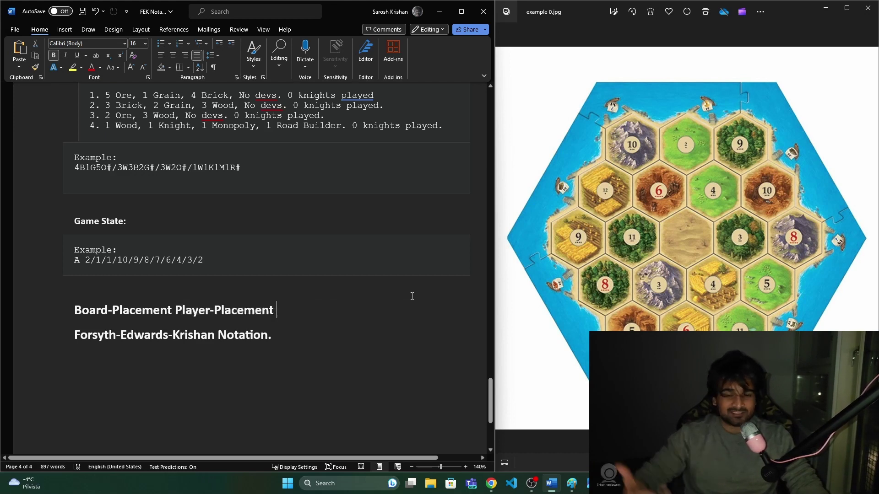
Paste 'Resources Game-State' back into the heading after Player-Placement.
left_click(491, 483)
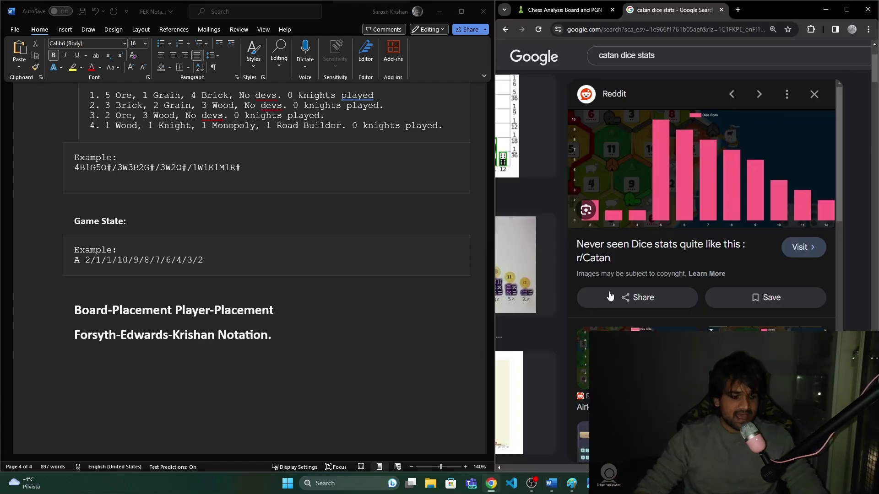
left_click(572, 484)
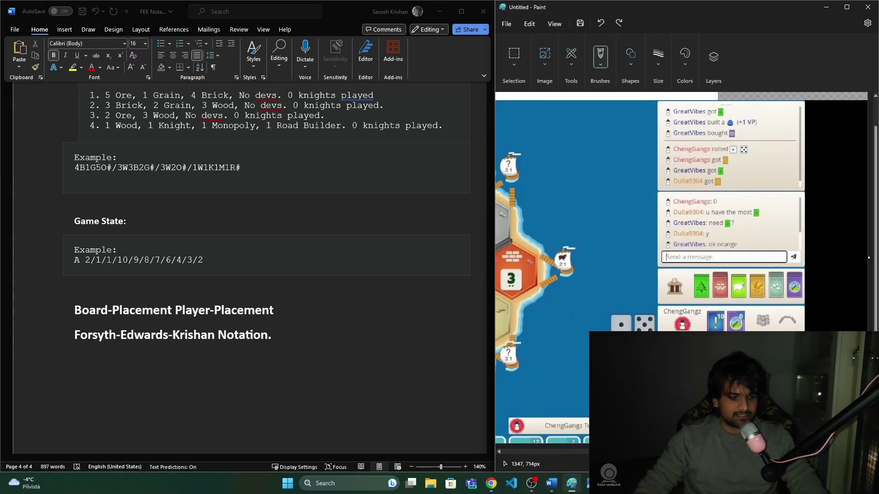
scroll(684, 267, "left", 10)
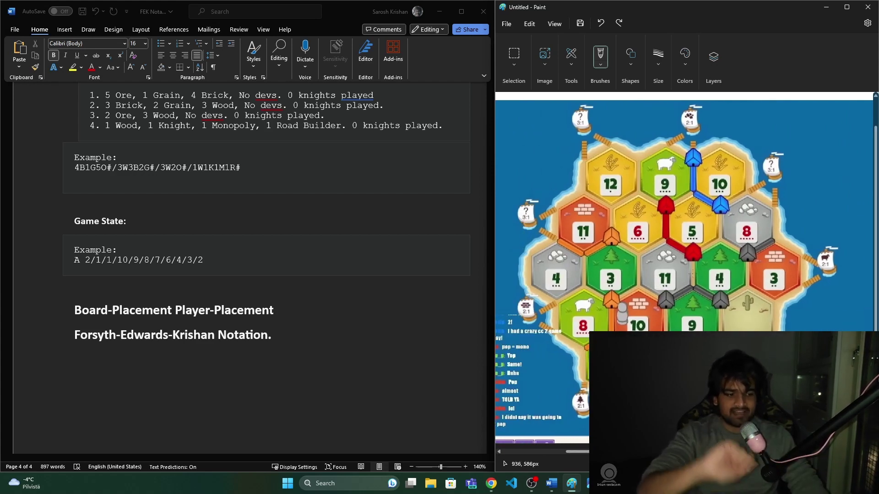
left_click(293, 313)
key("ctrl+v")
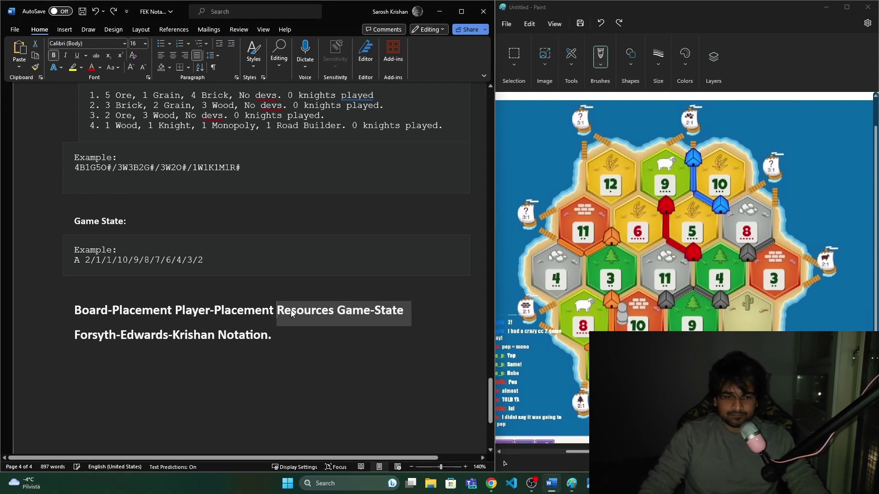
left_click_drag(277, 311, 334, 314)
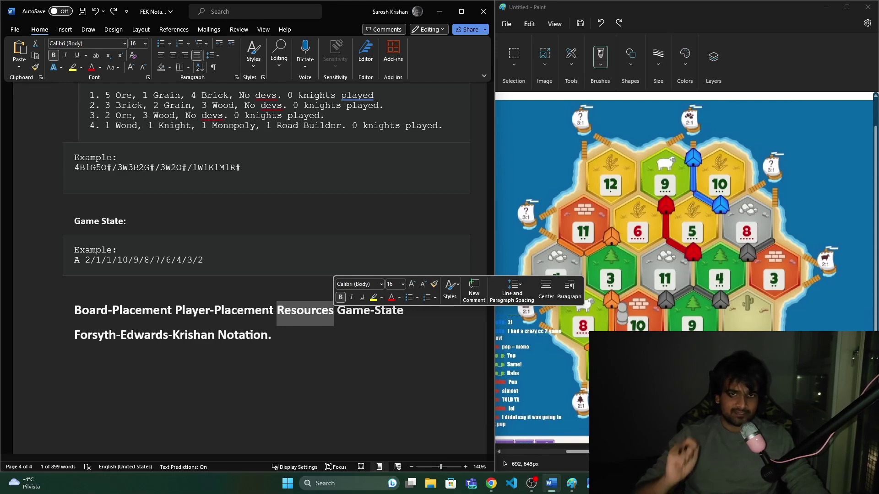
left_click(367, 339)
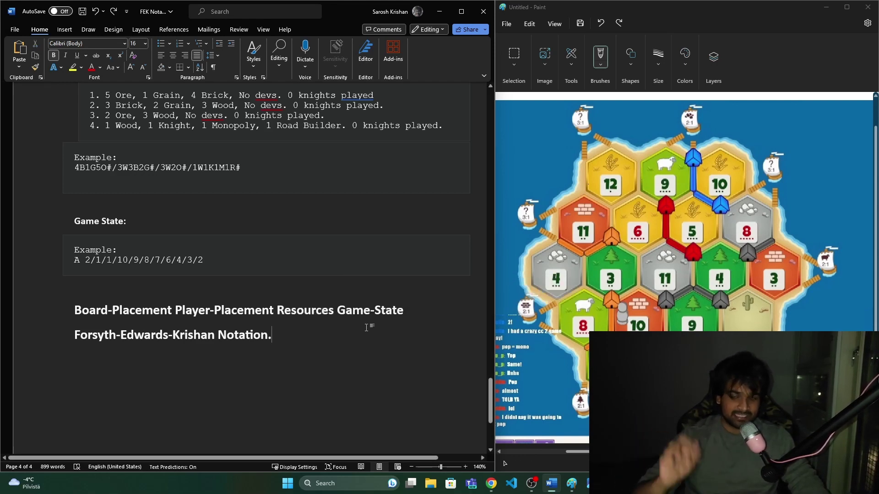
Delete 'Game-State' so the heading ends with Resources.
left_click_drag(280, 313, 412, 313)
left_click(337, 314)
left_click(308, 314)
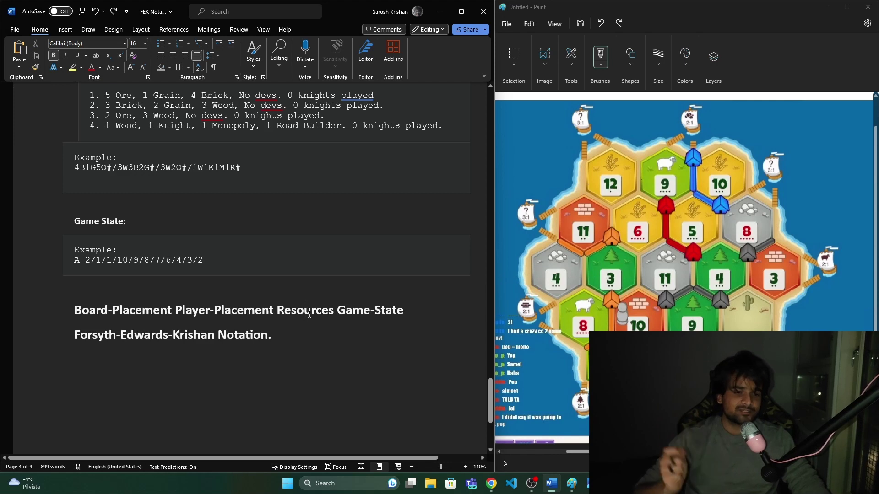
double_click(308, 313)
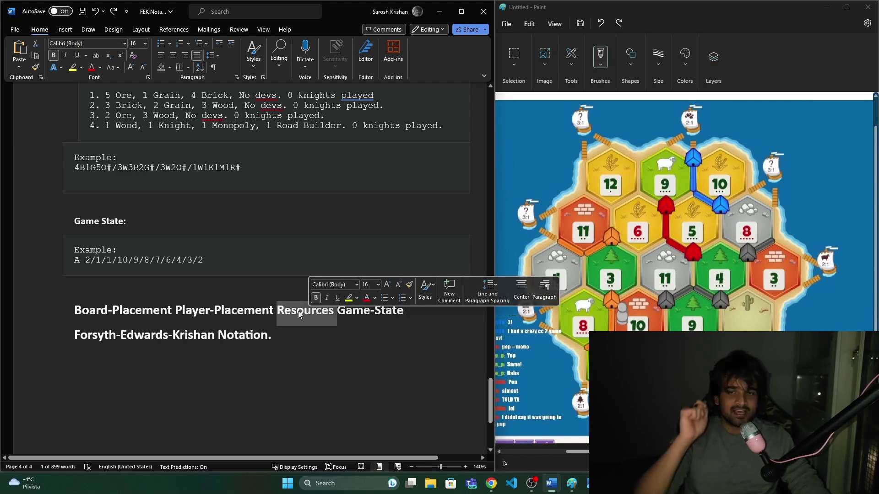
left_click(300, 314)
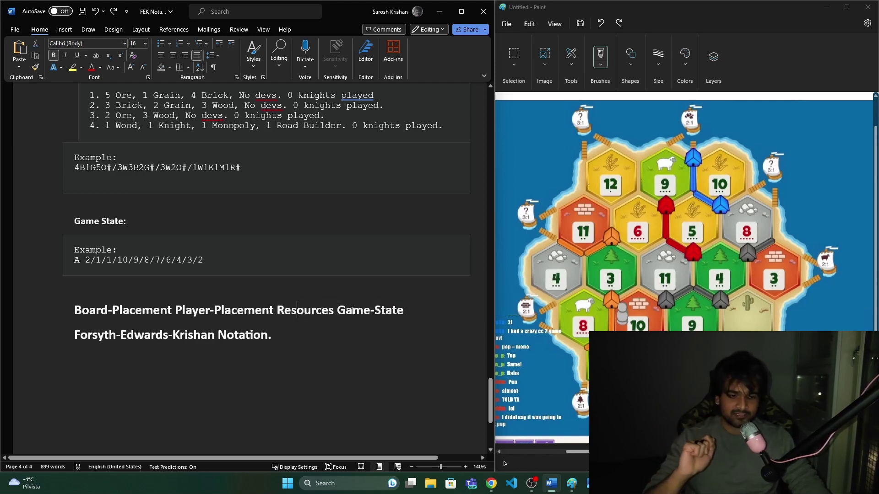
left_click_drag(339, 306, 432, 314)
key("BackSpace")
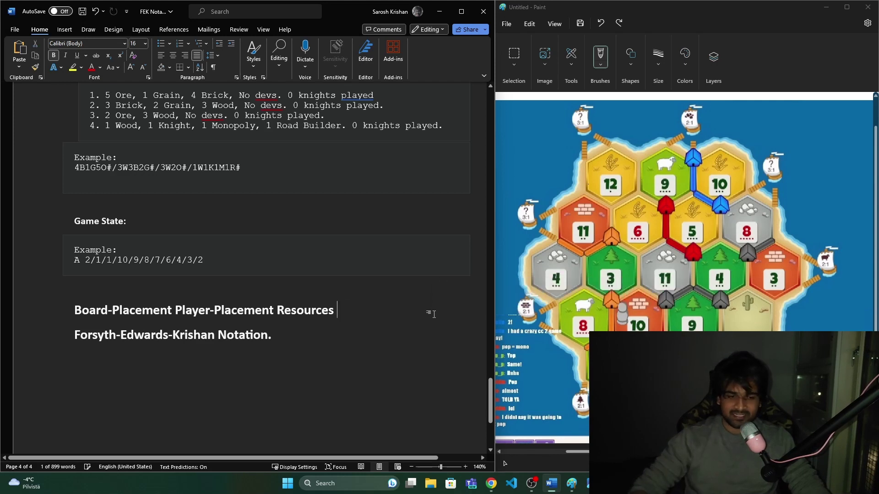
Undo the Game-State deletion, then remove 'Game-State' from the heading again.
key("ctrl+z")
left_click(405, 323)
left_click_drag(339, 311, 418, 308)
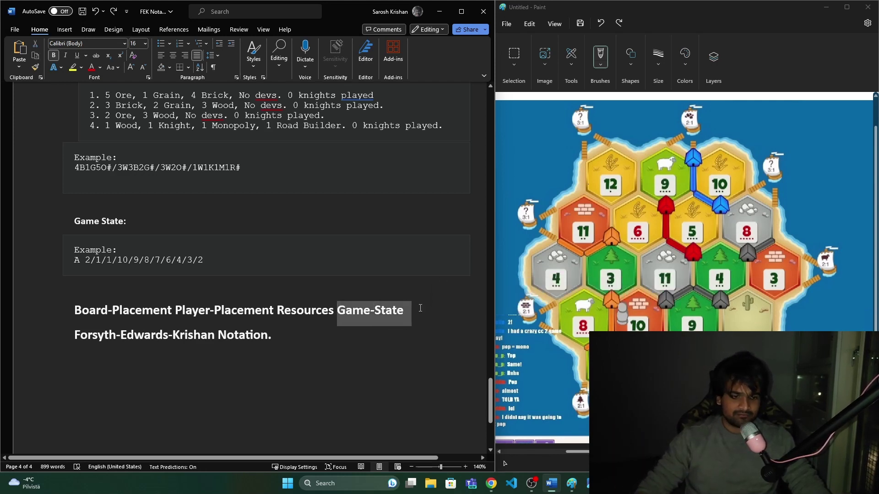
left_click(77, 259)
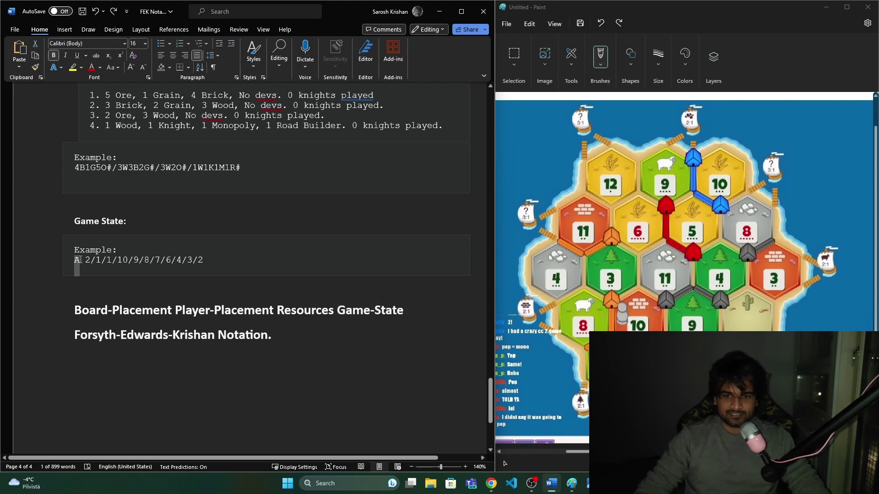
left_click_drag(85, 259, 209, 261)
left_click(276, 289)
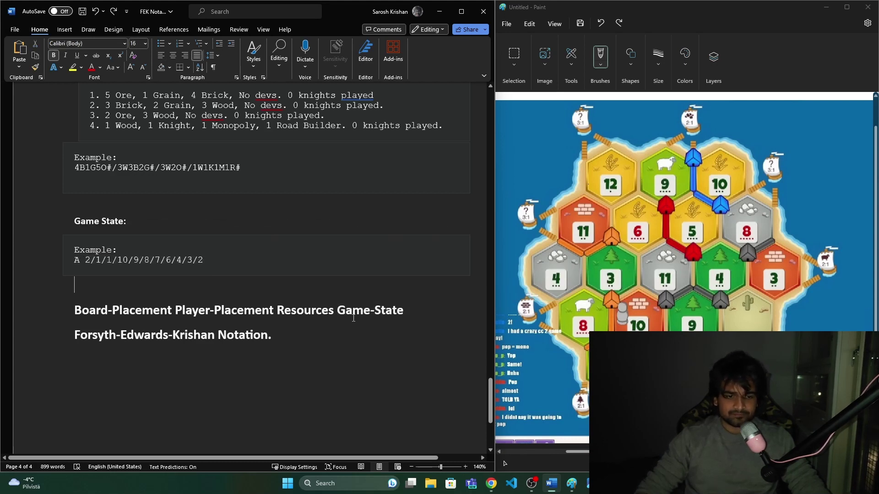
left_click_drag(339, 311, 417, 315)
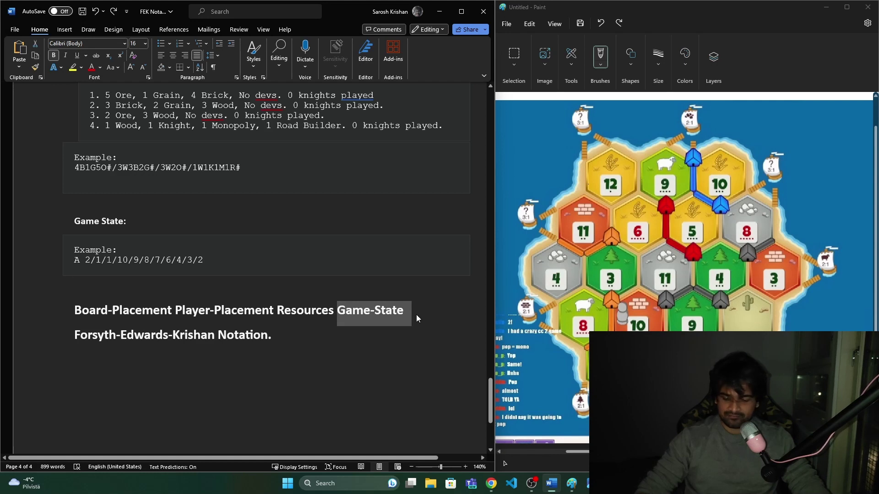
key("BackSpace")
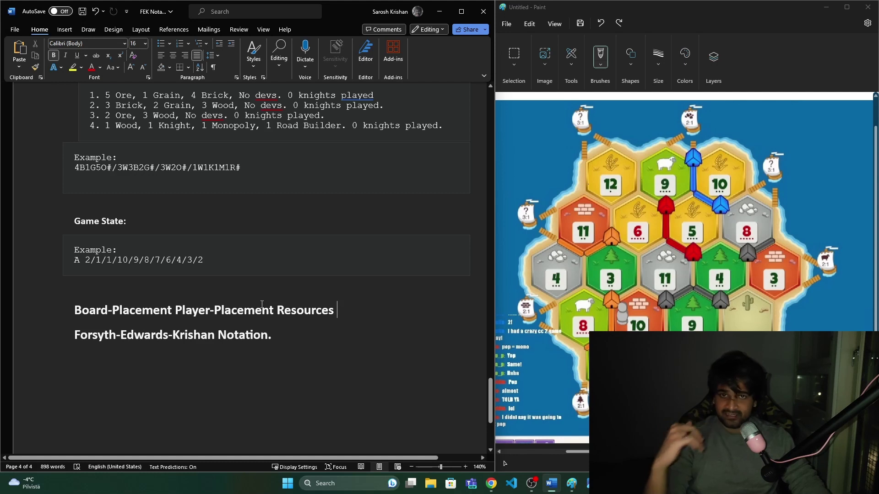
Restore 'Game-State' after Resources and select the whole combined heading line.
left_click(109, 168)
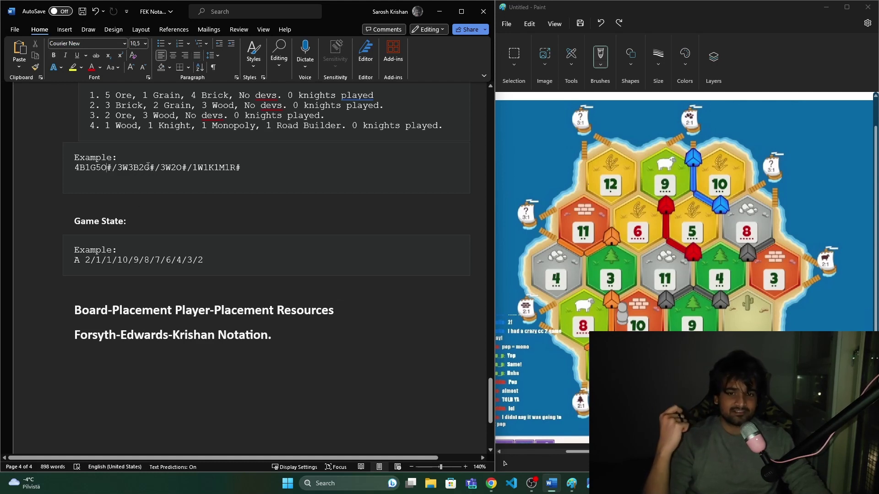
left_click(351, 313)
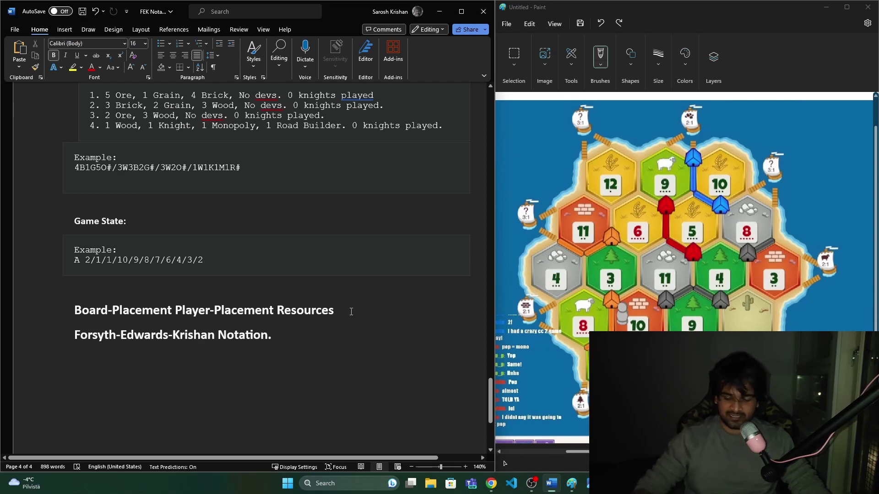
key("ctrl+z")
left_click_drag(71, 310, 405, 313)
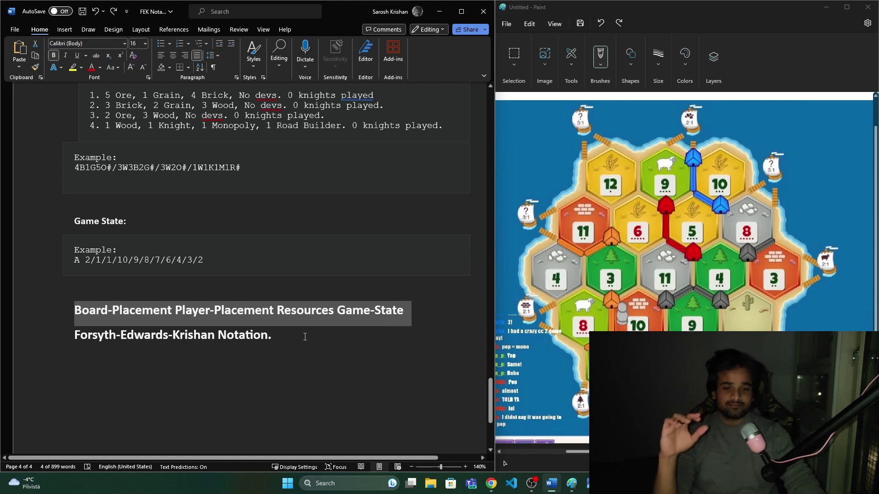
left_click(314, 289)
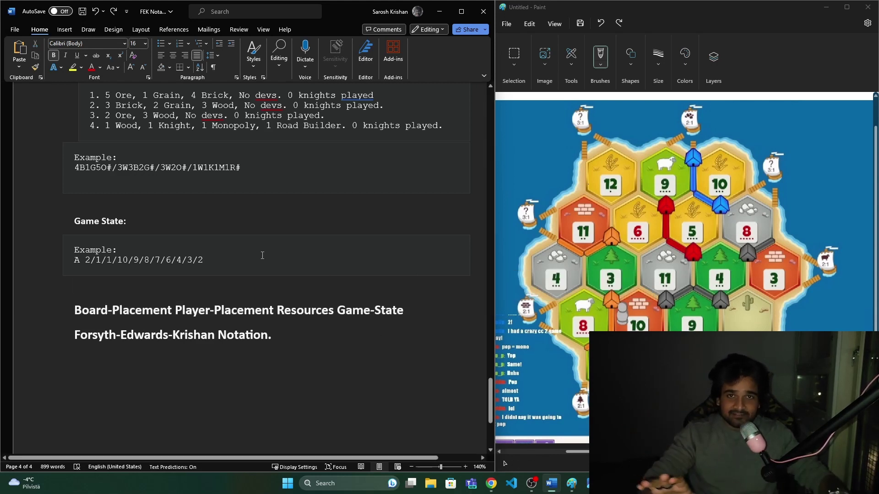
scroll(289, 220, "up", 8)
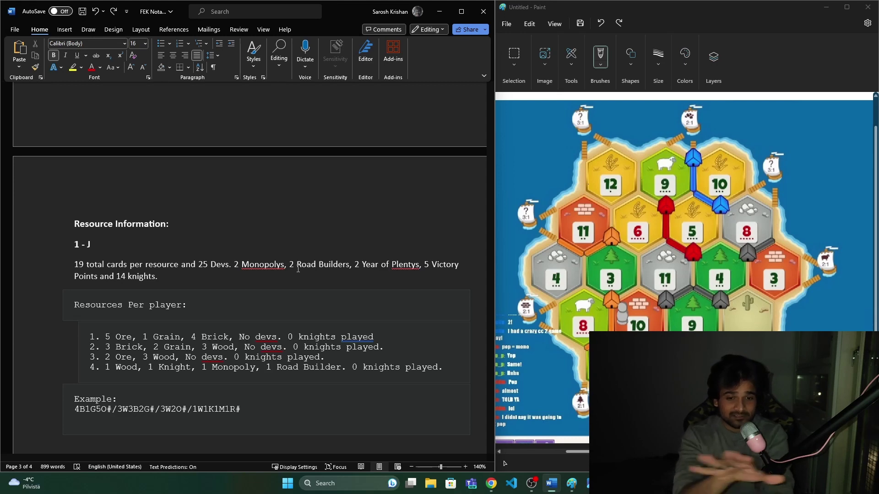
Scroll up to page 3's Resource Information heading with the 1 - J subheading and card totals.
scroll(219, 334, "down", 5)
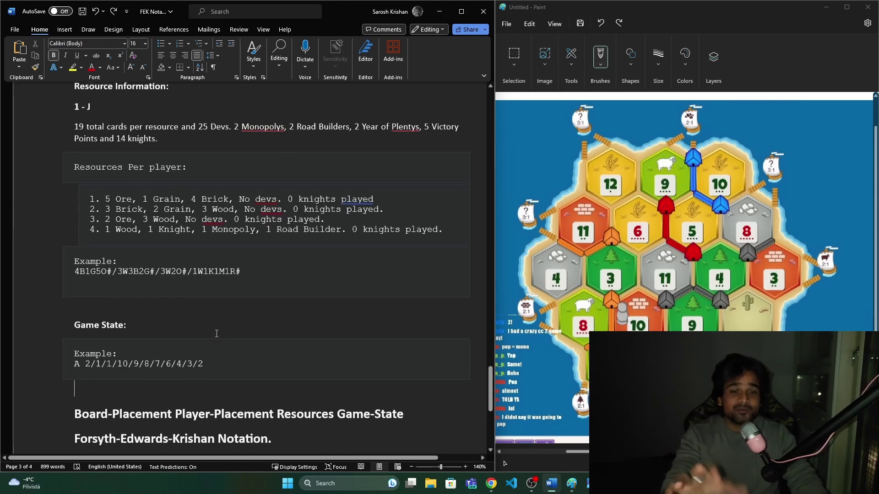
scroll(220, 334, "down", 1)
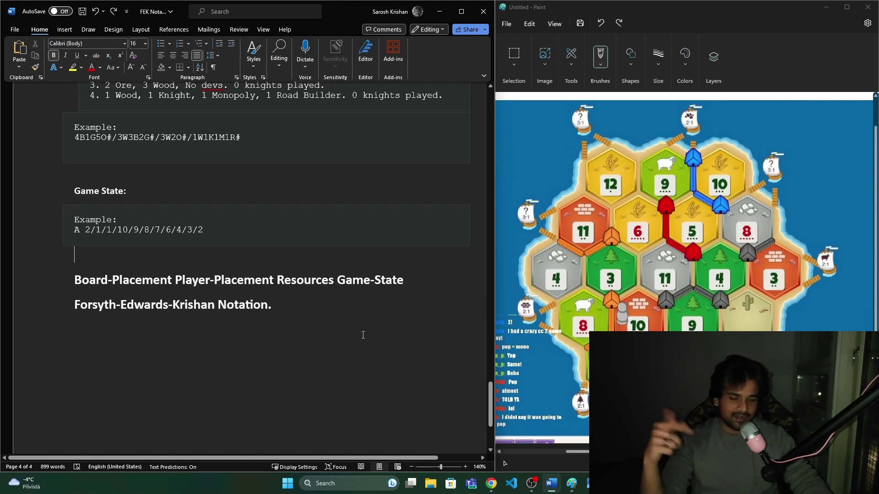
scroll(361, 344, "down", 1)
scroll(360, 344, "up", 5)
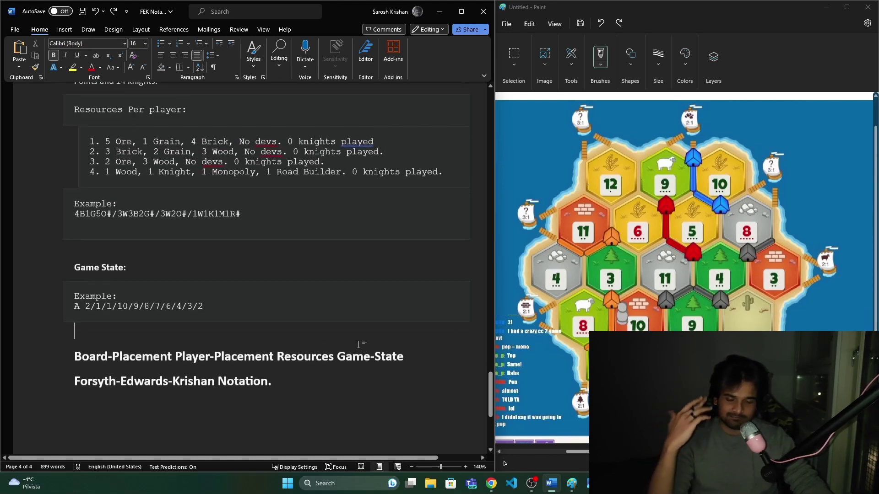
scroll(267, 353, "up", 5)
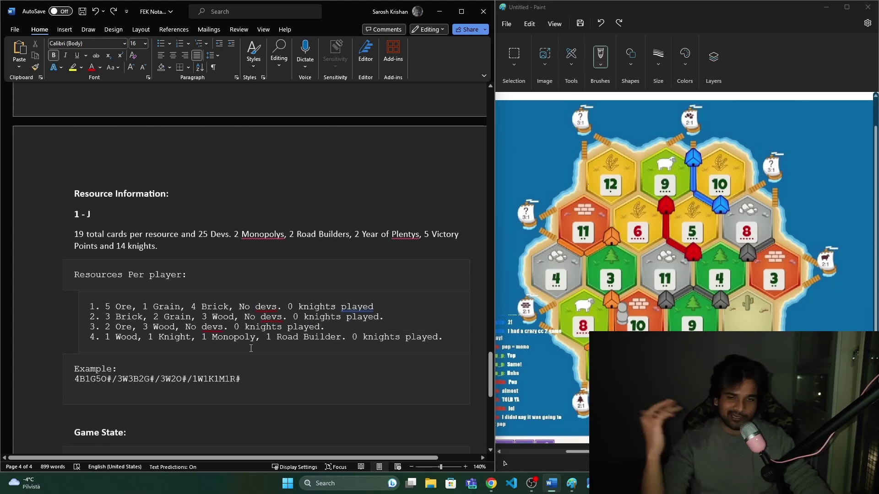
scroll(252, 354, "up", 1)
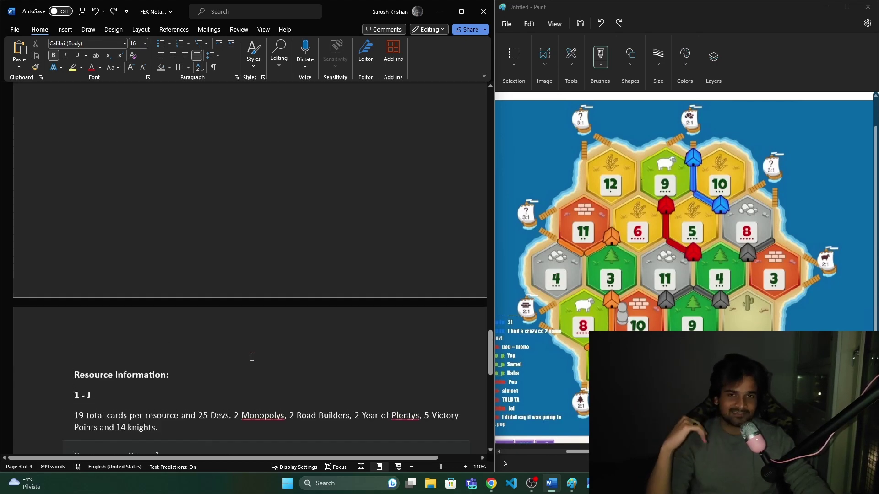